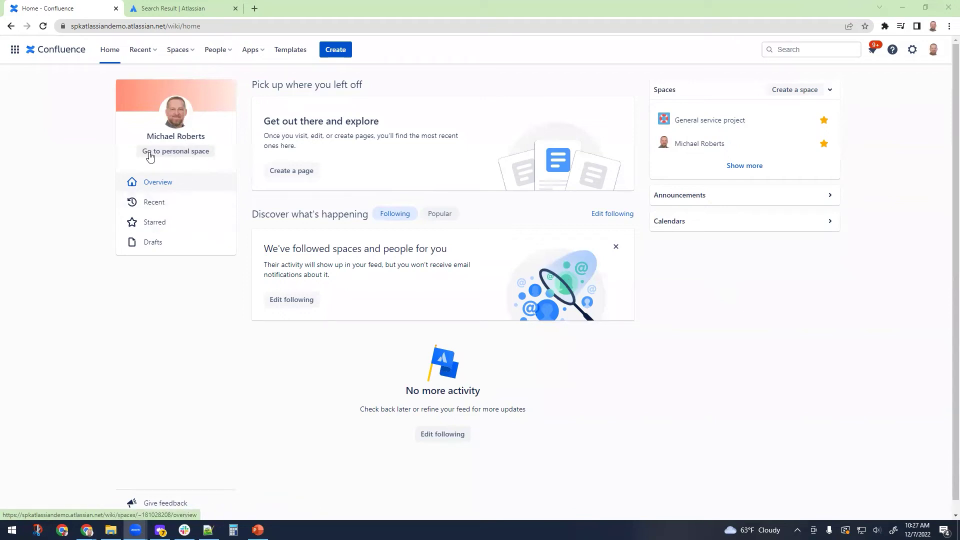
Step: Look over the Meeting notes sample page in the personal space, then return to the Confluence home page
{"action": "left_click", "coordinate": [196, 155]}
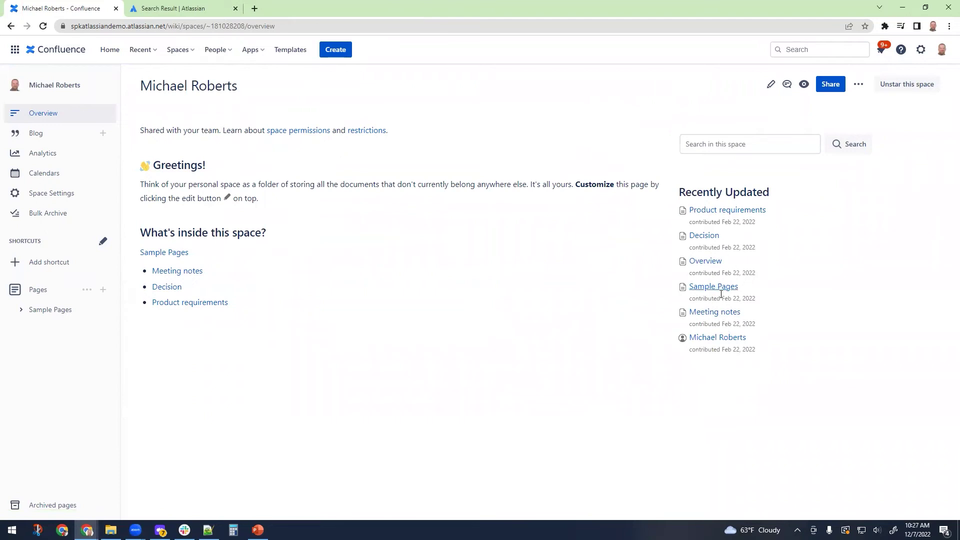
{"action": "left_click", "coordinate": [715, 313]}
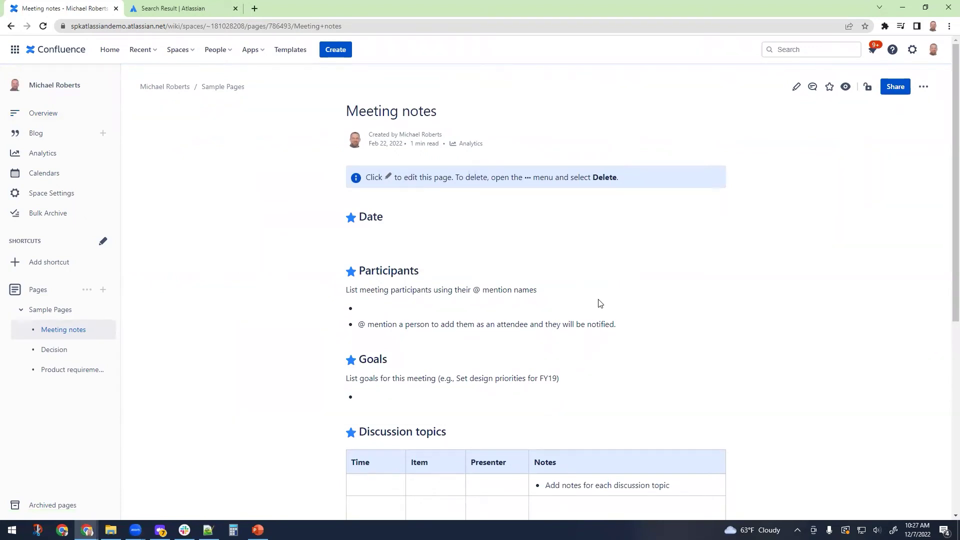
{"action": "scroll", "coordinate": [600, 304], "scroll_direction": "down", "scroll_amount": 4}
{"action": "scroll", "coordinate": [600, 303], "scroll_direction": "down", "scroll_amount": 3}
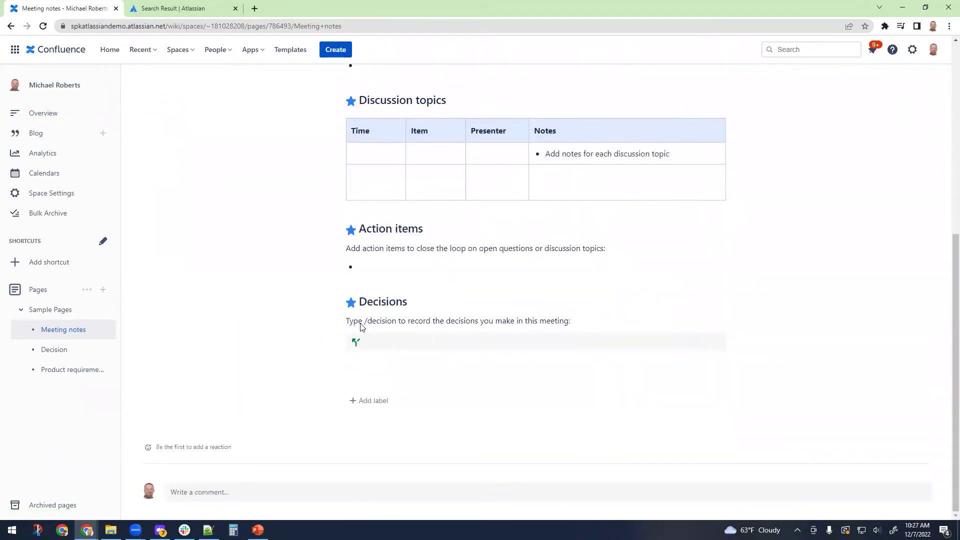
{"action": "scroll", "coordinate": [430, 250], "scroll_direction": "up", "scroll_amount": 7}
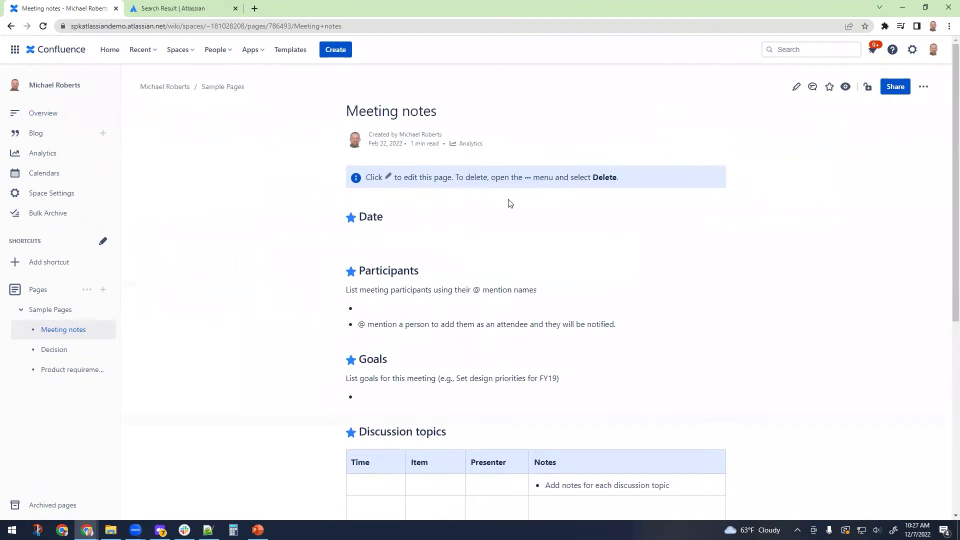
{"action": "left_click", "coordinate": [53, 85]}
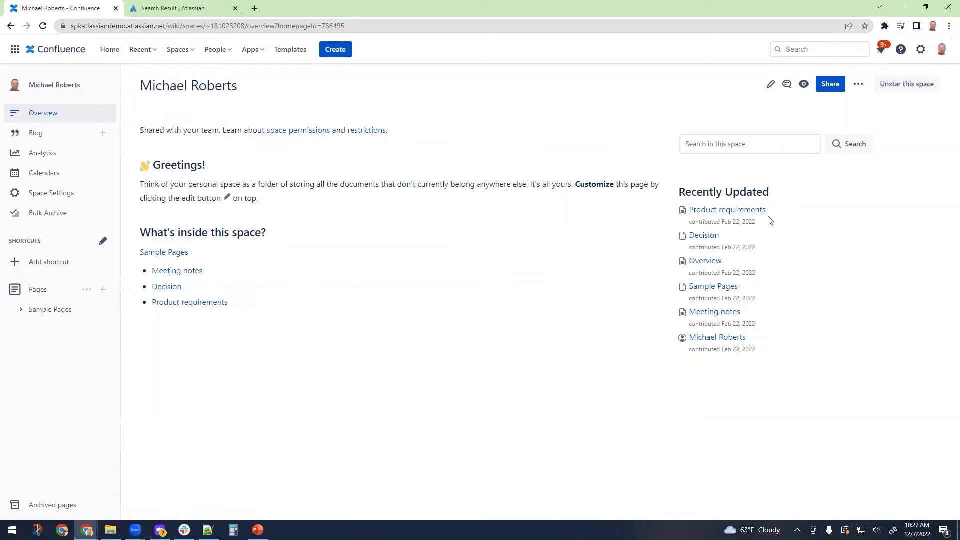
{"action": "left_click", "coordinate": [111, 51]}
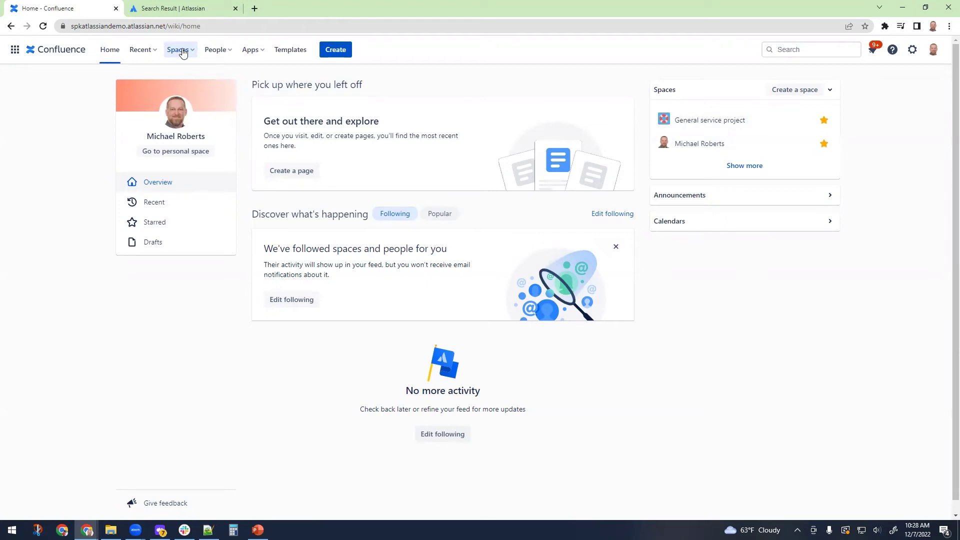
Step: Start a new Software project space from the Spaces list and continue to its setup form
{"action": "left_click", "coordinate": [183, 50]}
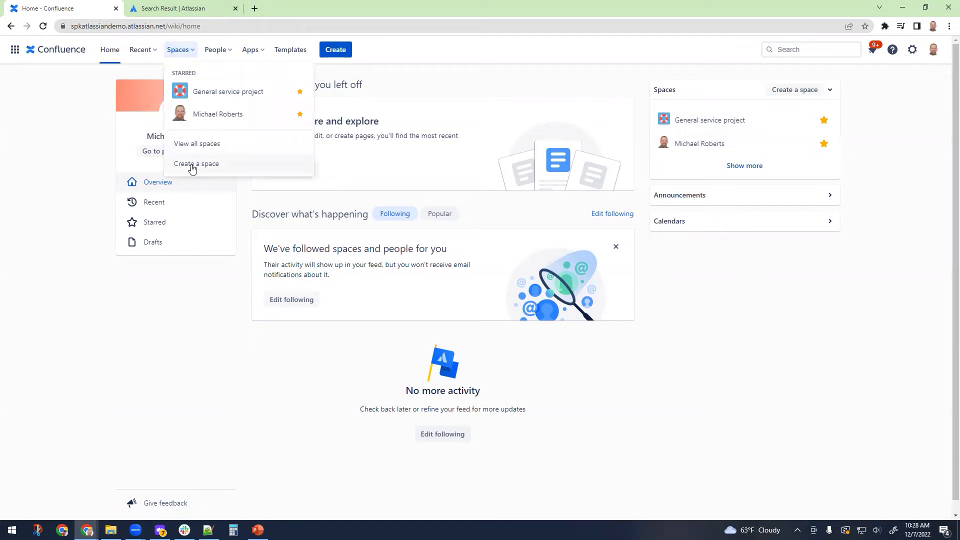
{"action": "left_click", "coordinate": [192, 165]}
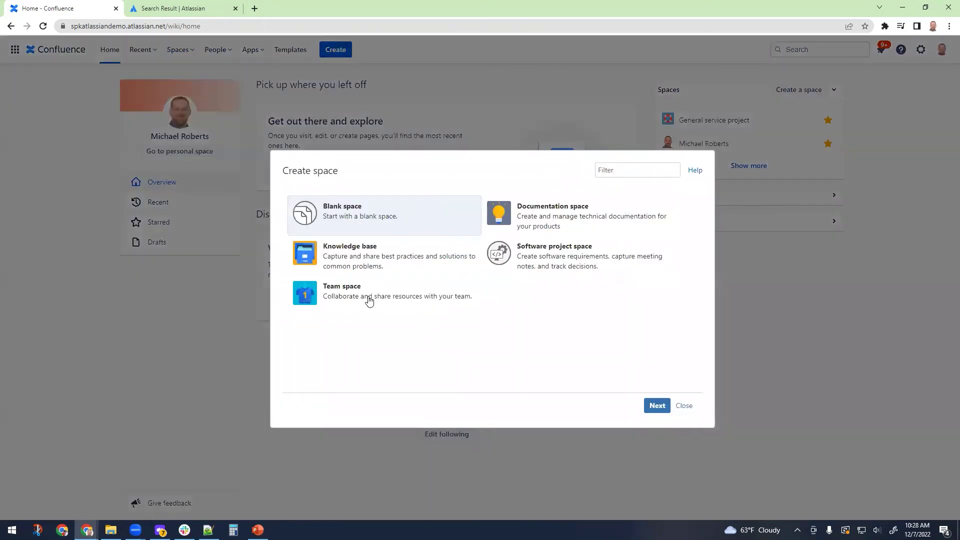
{"action": "left_click", "coordinate": [587, 259]}
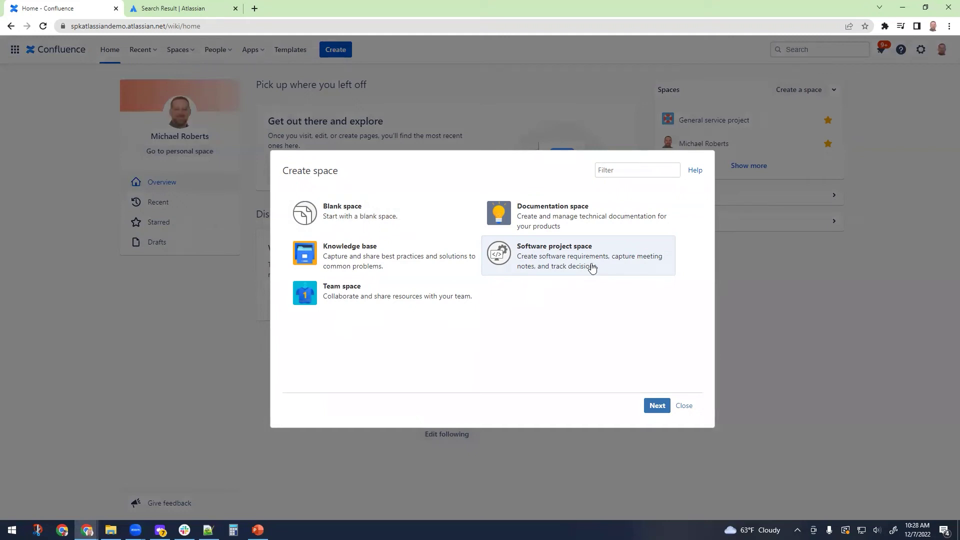
{"action": "left_click", "coordinate": [658, 406]}
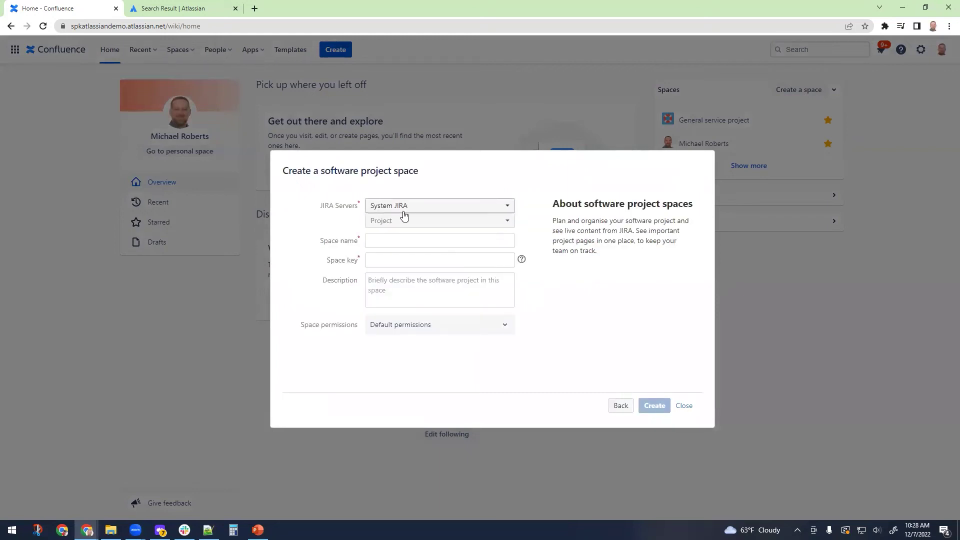
Step: Link the space to the Mobile Dev Jira project on System JIRA, keeping space key MD
{"action": "left_click", "coordinate": [410, 210]}
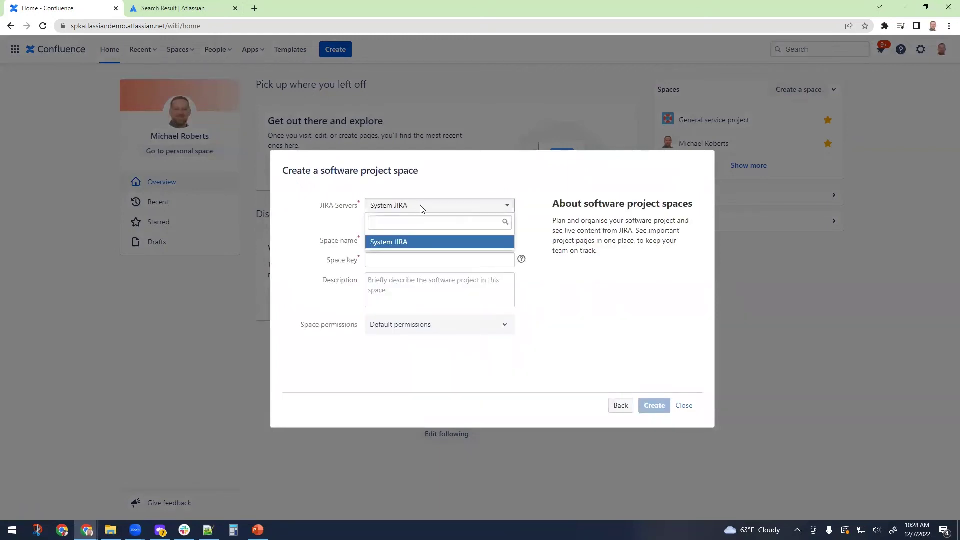
{"action": "left_click", "coordinate": [422, 210]}
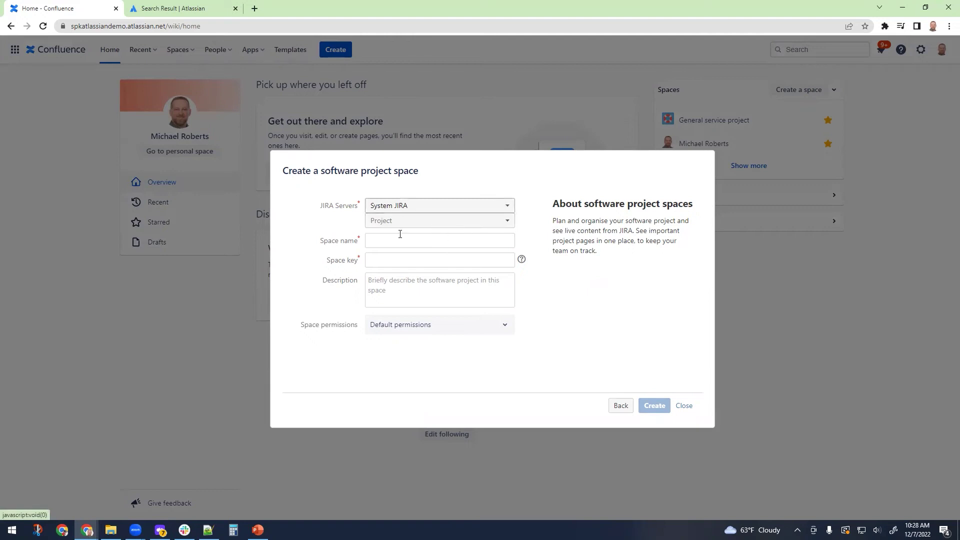
{"action": "left_click", "coordinate": [425, 226]}
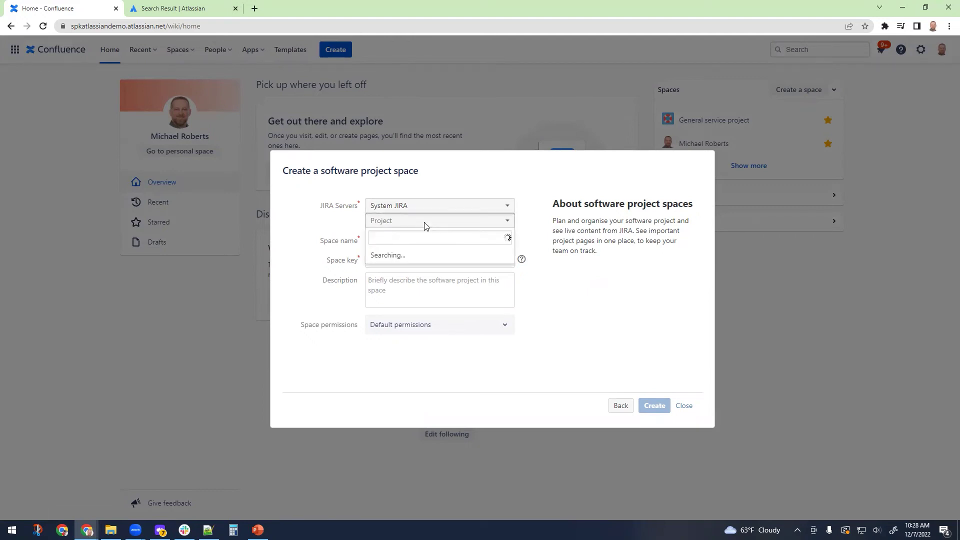
{"action": "scroll", "coordinate": [435, 317], "scroll_direction": "down", "scroll_amount": 3}
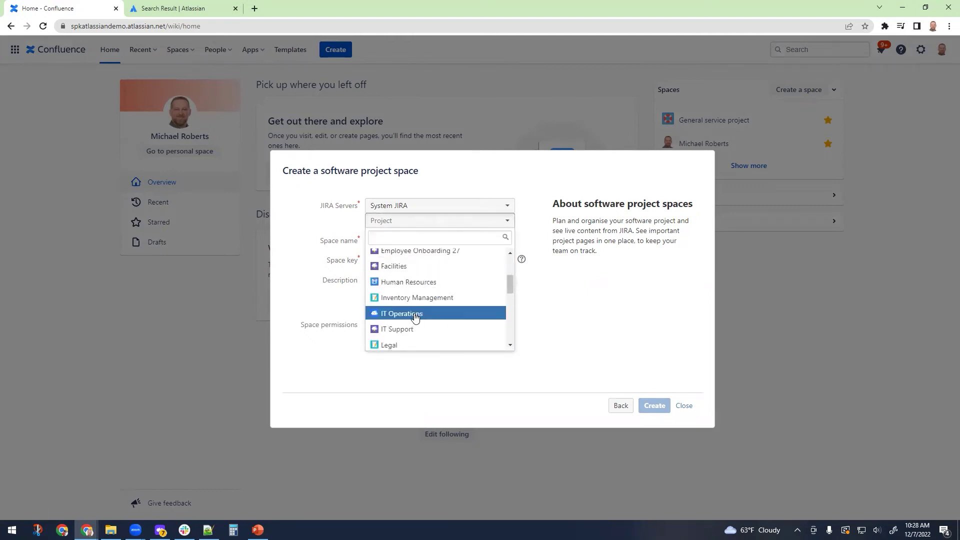
{"action": "scroll", "coordinate": [415, 317], "scroll_direction": "down", "scroll_amount": 5}
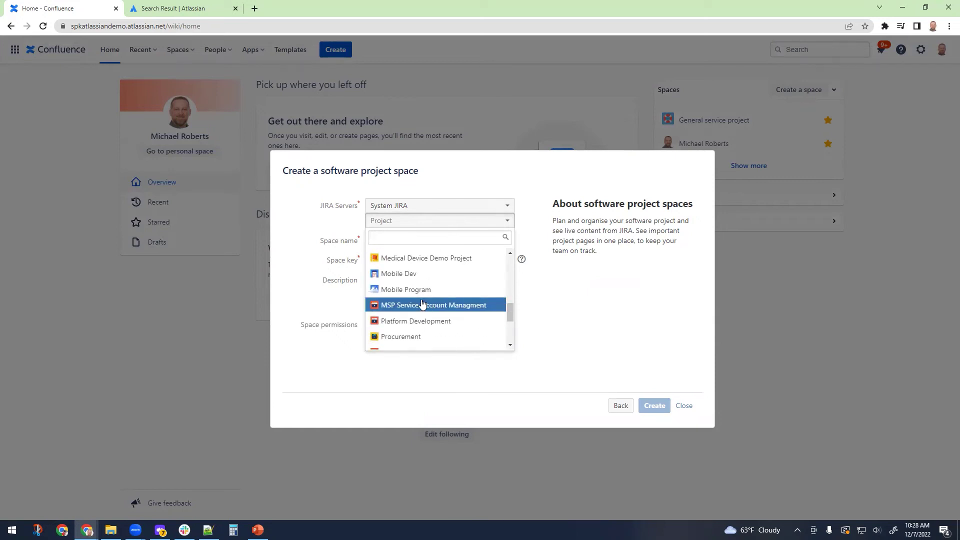
{"action": "left_click", "coordinate": [409, 273]}
{"action": "left_click", "coordinate": [414, 260]}
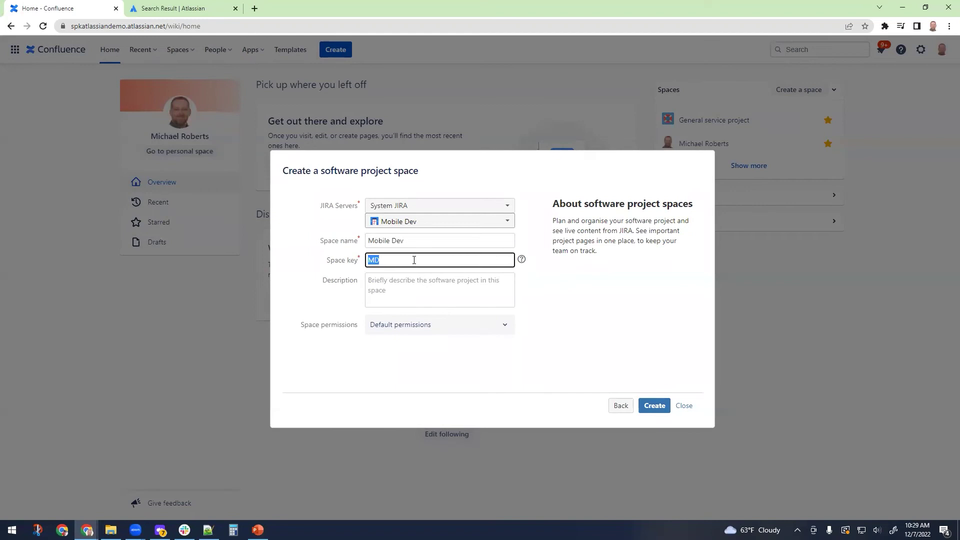
{"action": "left_click", "coordinate": [434, 262]}
Step: Describe it as 'This is a space for our team.', keep default permissions, and create the space
{"action": "left_click", "coordinate": [409, 285]}
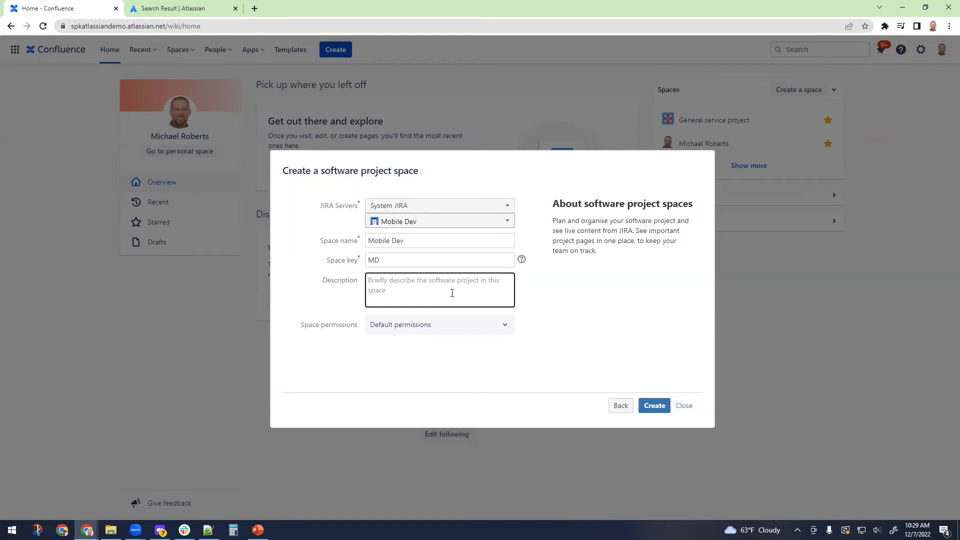
{"action": "type", "text": "This is a sp"}
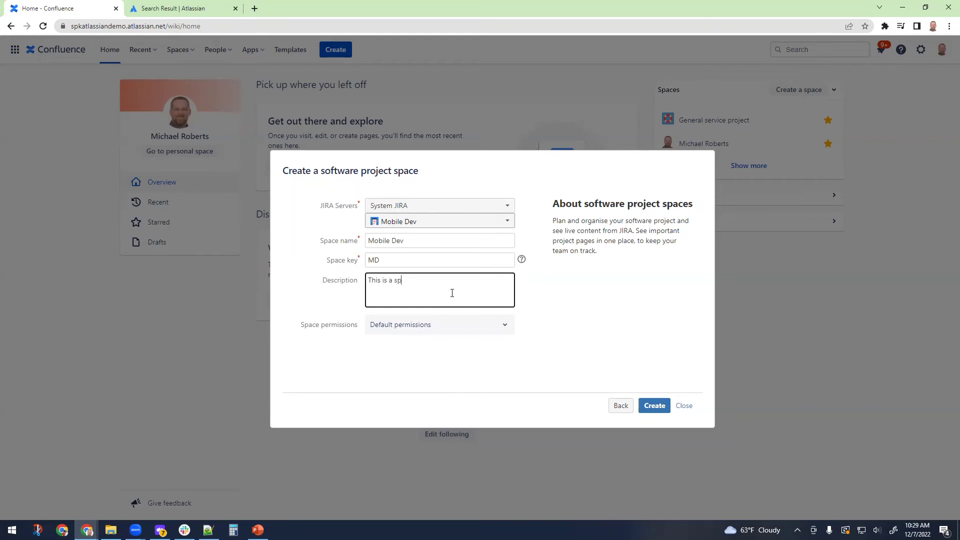
{"action": "type", "text": "ace for our team."}
{"action": "left_click", "coordinate": [433, 329]}
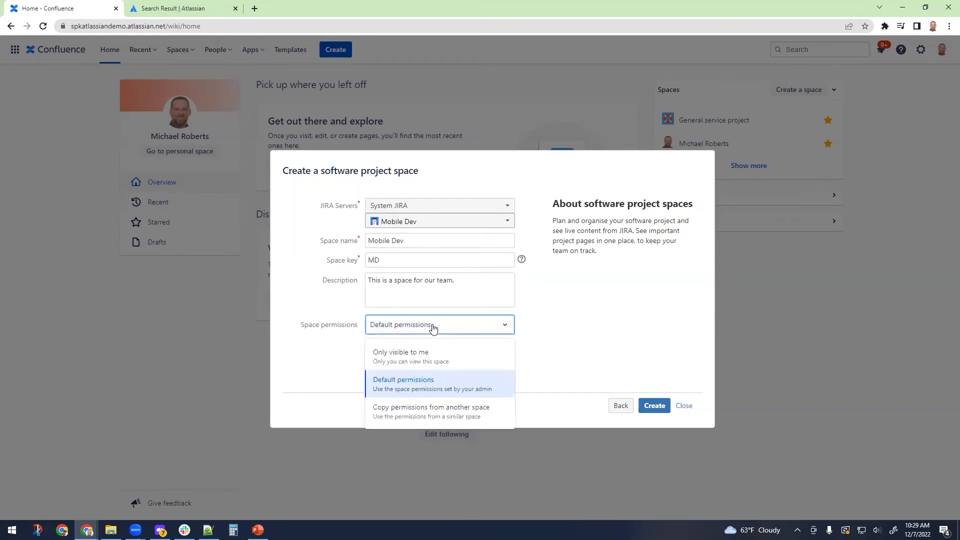
{"action": "left_click", "coordinate": [433, 328]}
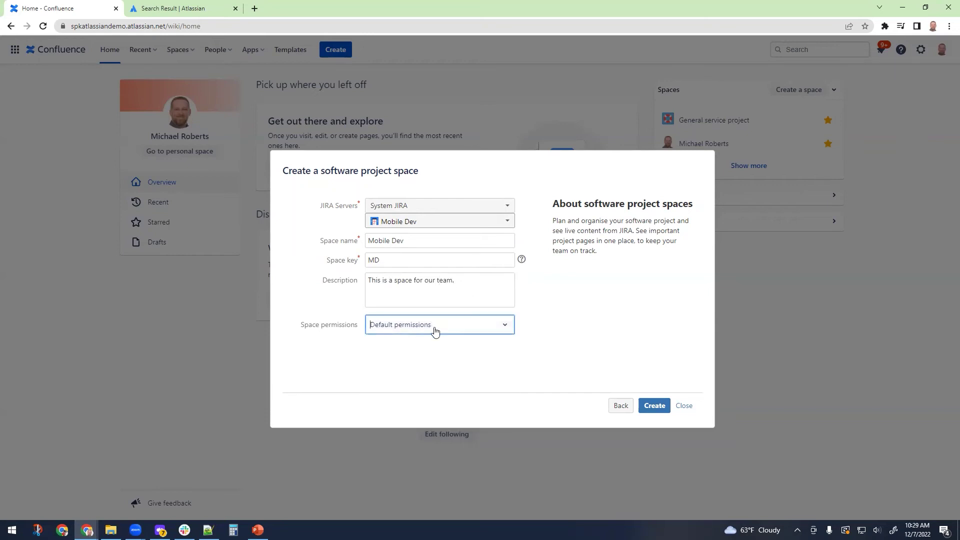
{"action": "left_click", "coordinate": [435, 329]}
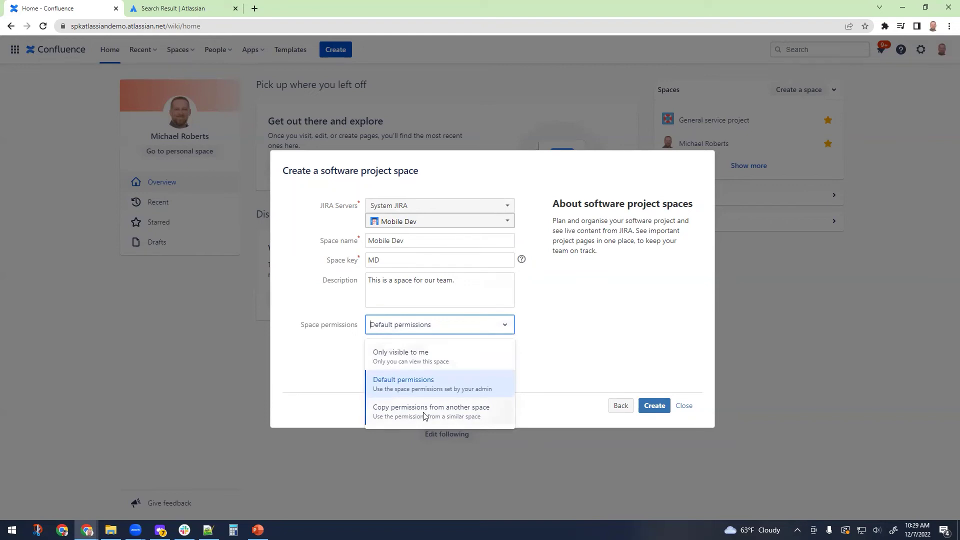
{"action": "left_click", "coordinate": [562, 339]}
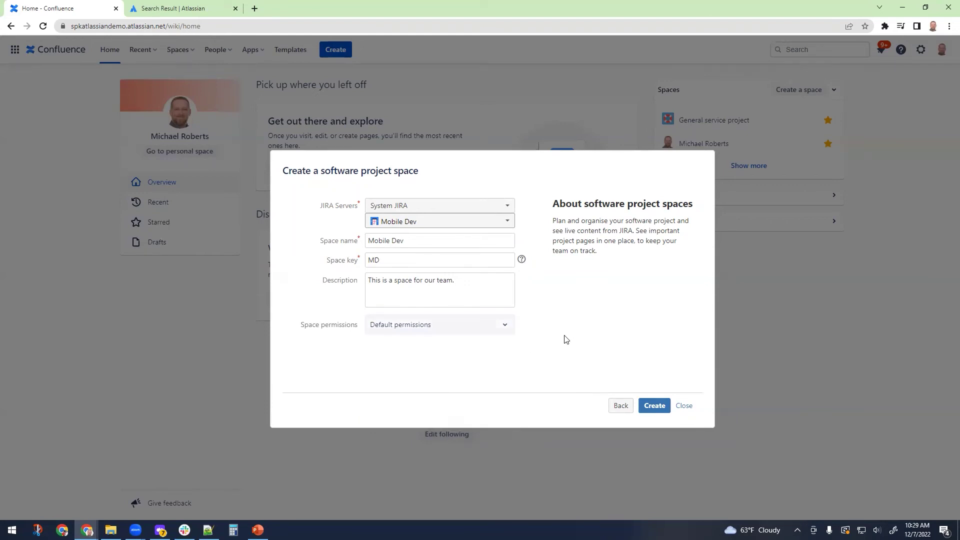
{"action": "left_click", "coordinate": [655, 406]}
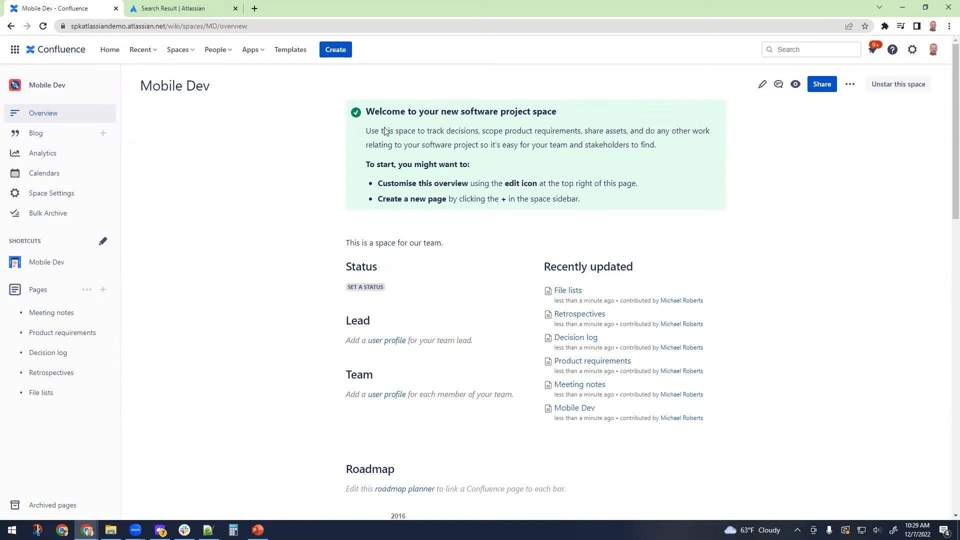
{"action": "scroll", "coordinate": [430, 363], "scroll_direction": "down", "scroll_amount": 7}
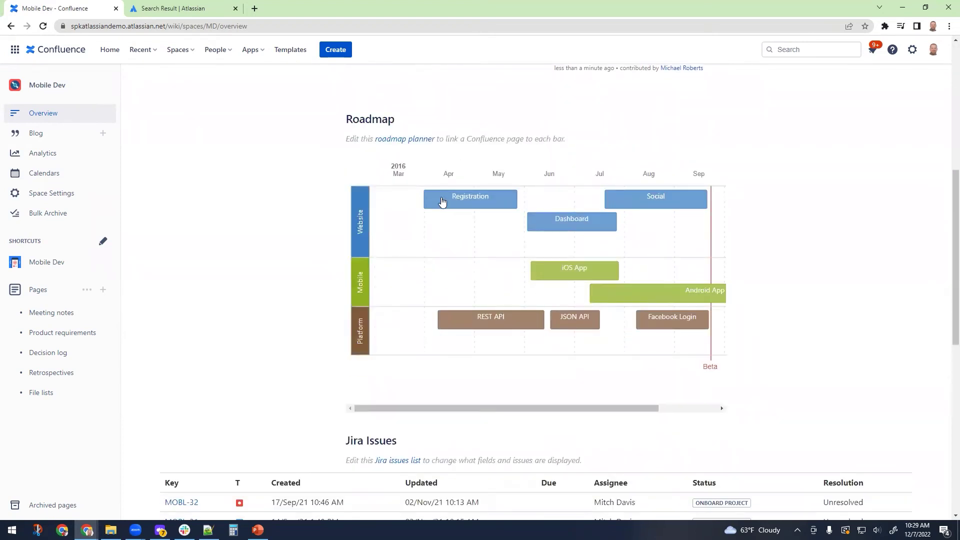
{"action": "scroll", "coordinate": [388, 223], "scroll_direction": "up", "scroll_amount": 2}
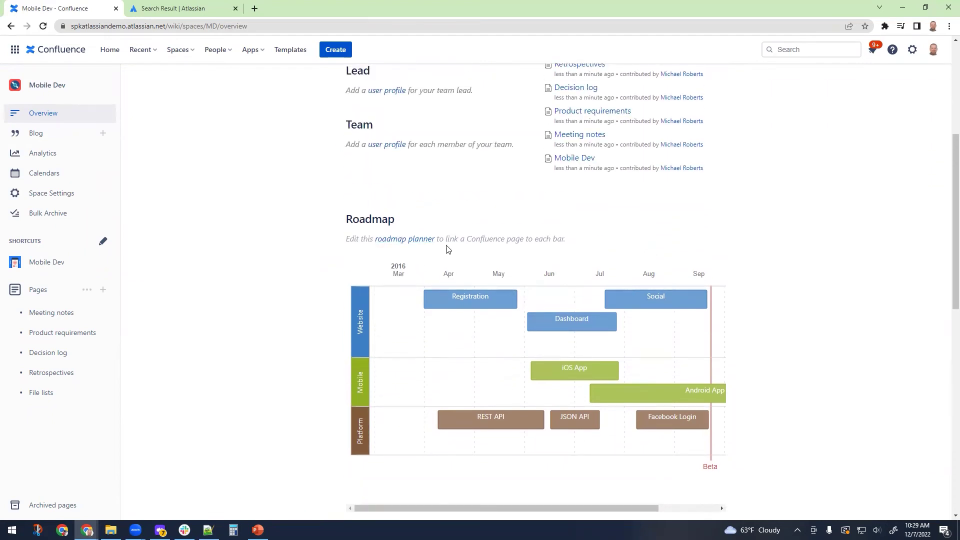
{"action": "scroll", "coordinate": [556, 358], "scroll_direction": "down", "scroll_amount": 1}
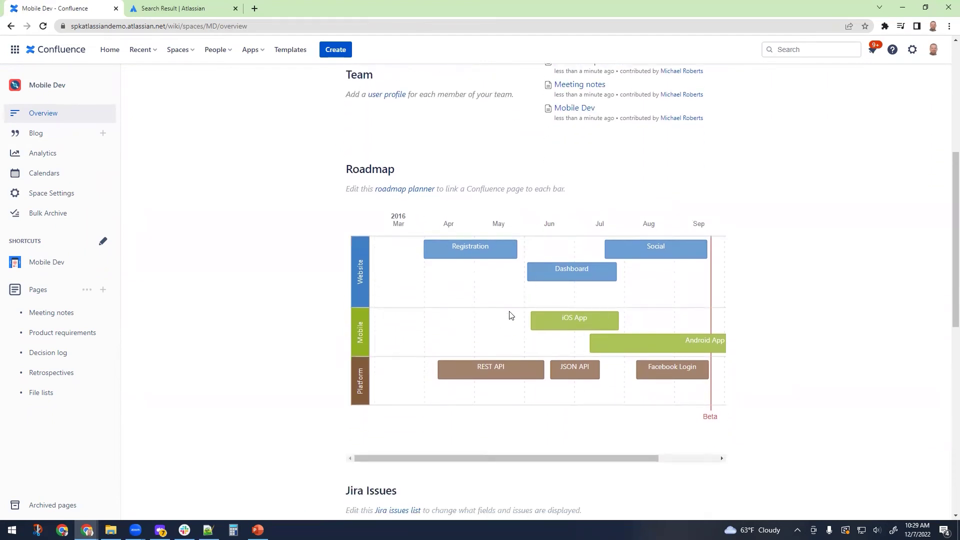
{"action": "scroll", "coordinate": [522, 295], "scroll_direction": "down", "scroll_amount": 6}
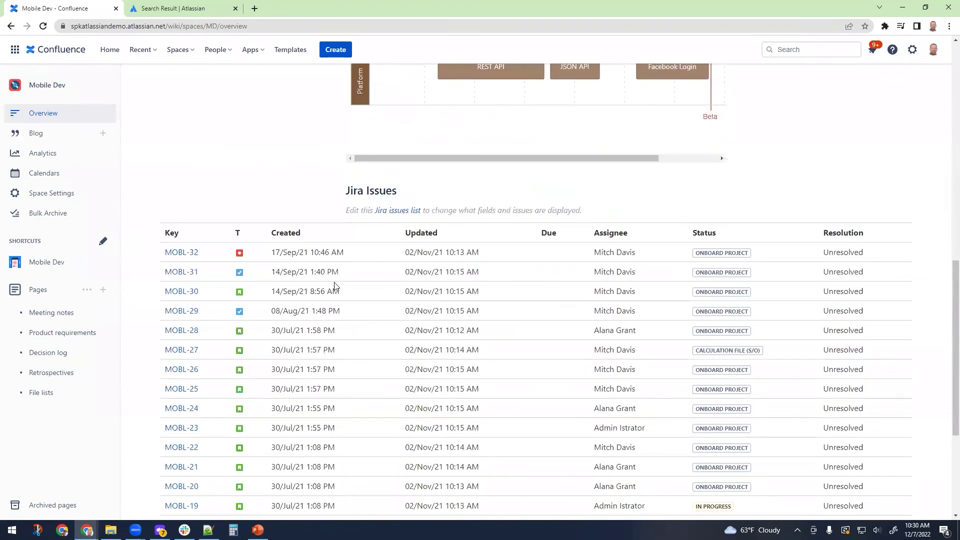
{"action": "scroll", "coordinate": [319, 258], "scroll_direction": "down", "scroll_amount": 3}
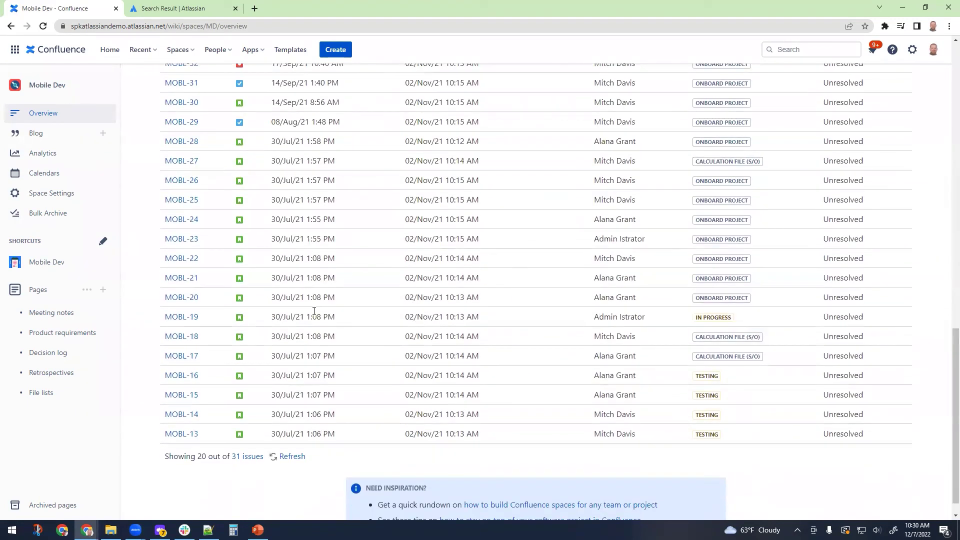
{"action": "scroll", "coordinate": [323, 310], "scroll_direction": "up", "scroll_amount": 3}
{"action": "scroll", "coordinate": [315, 350], "scroll_direction": "up", "scroll_amount": 4}
{"action": "scroll", "coordinate": [345, 360], "scroll_direction": "down", "scroll_amount": 3}
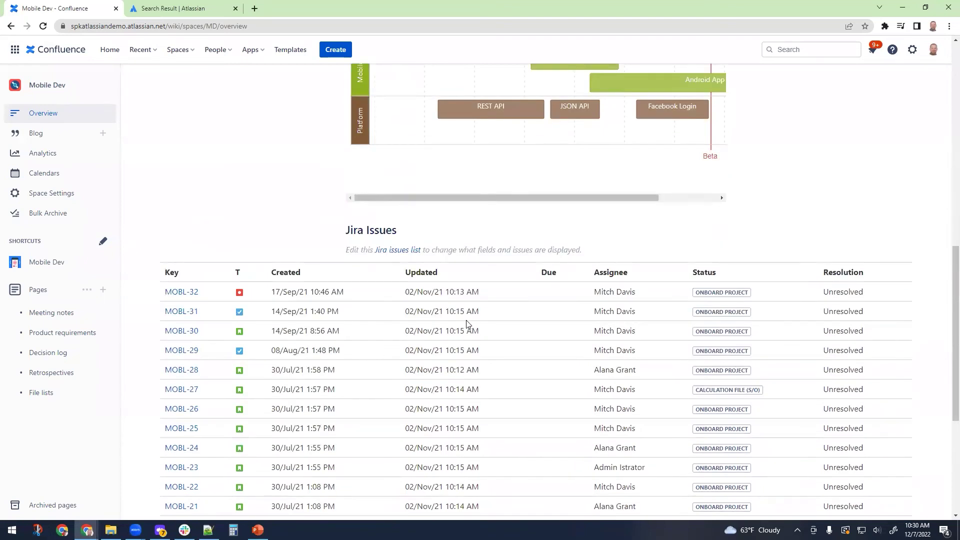
{"action": "scroll", "coordinate": [466, 320], "scroll_direction": "down", "scroll_amount": 5}
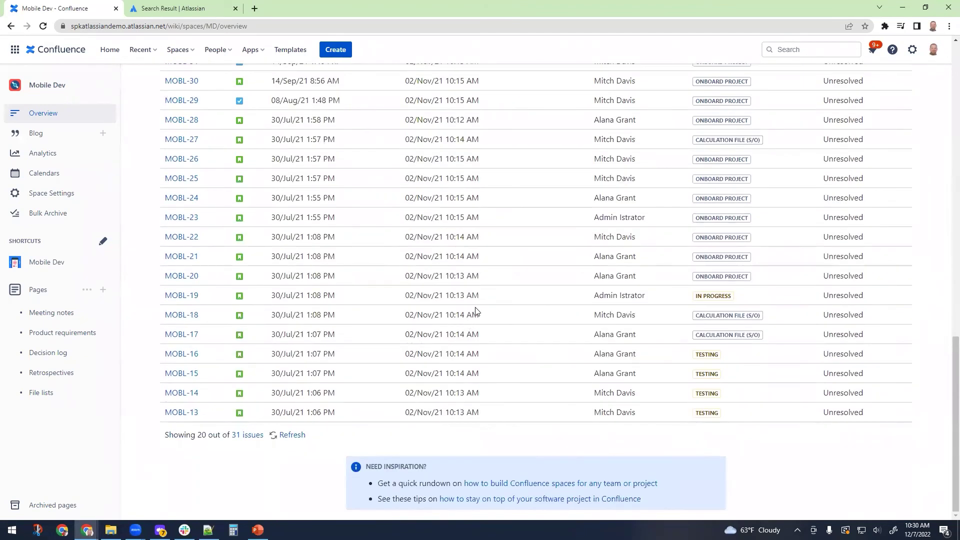
{"action": "scroll", "coordinate": [475, 311], "scroll_direction": "up", "scroll_amount": 1}
{"action": "scroll", "coordinate": [476, 310], "scroll_direction": "down", "scroll_amount": 1}
{"action": "scroll", "coordinate": [484, 304], "scroll_direction": "up", "scroll_amount": 4}
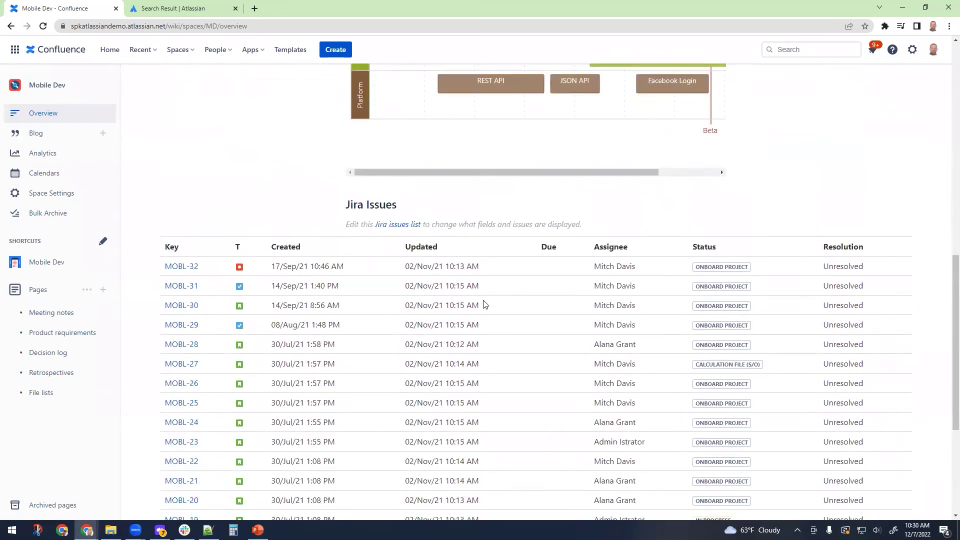
{"action": "scroll", "coordinate": [483, 304], "scroll_direction": "up", "scroll_amount": 9}
{"action": "scroll", "coordinate": [483, 304], "scroll_direction": "up", "scroll_amount": 2}
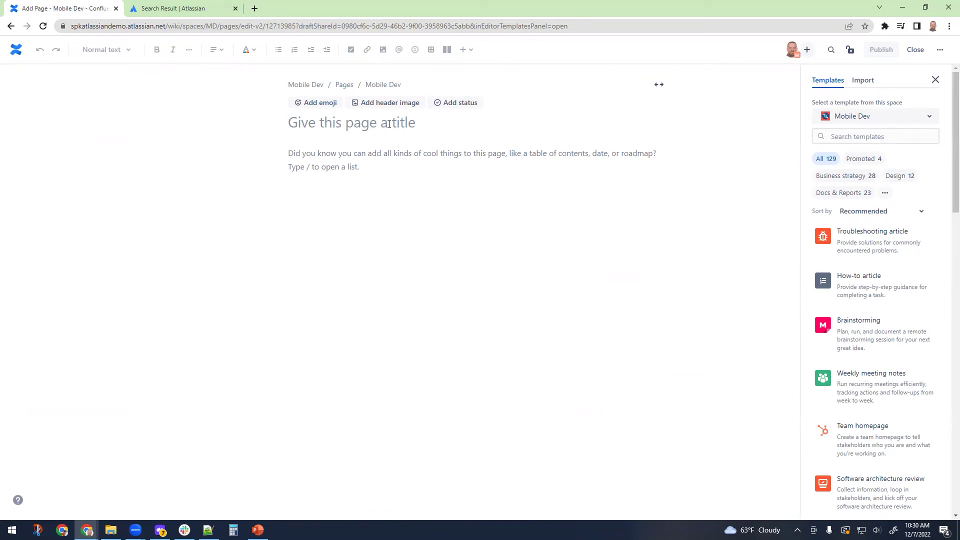
Step: Apply the All hands meeting template to the new Mobile Dev page
{"action": "scroll", "coordinate": [878, 350], "scroll_direction": "down", "scroll_amount": 1}
{"action": "mouse_move", "coordinate": [885, 397]}
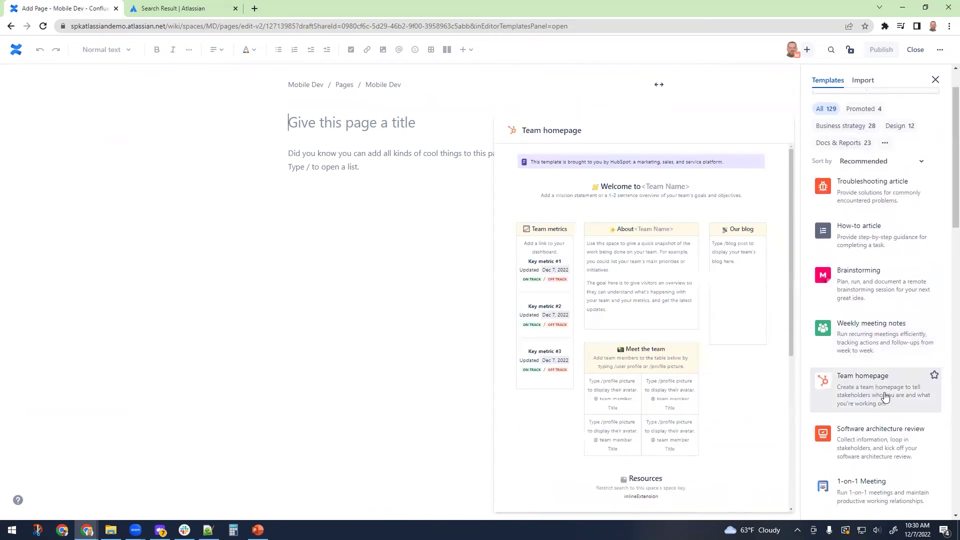
{"action": "scroll", "coordinate": [885, 396], "scroll_direction": "down", "scroll_amount": 3}
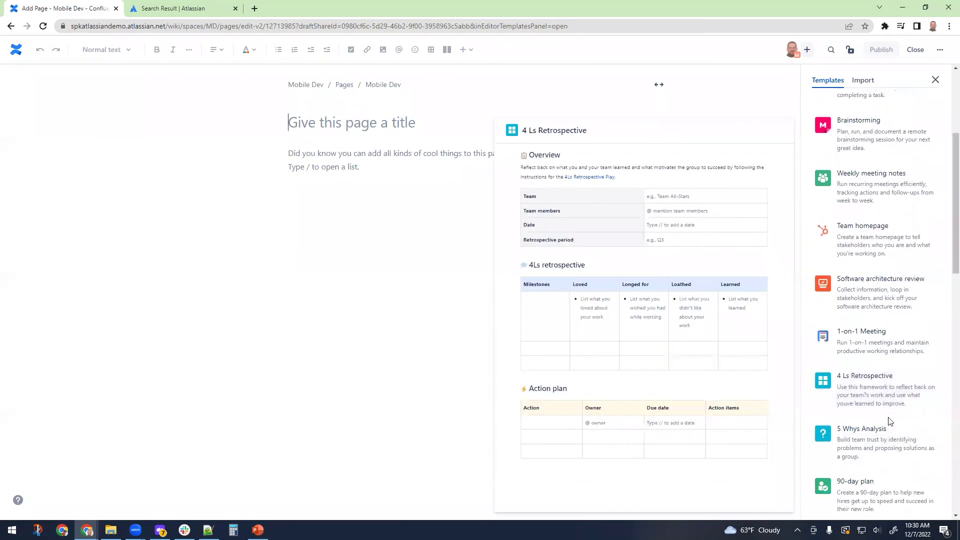
{"action": "scroll", "coordinate": [889, 437], "scroll_direction": "down", "scroll_amount": 3}
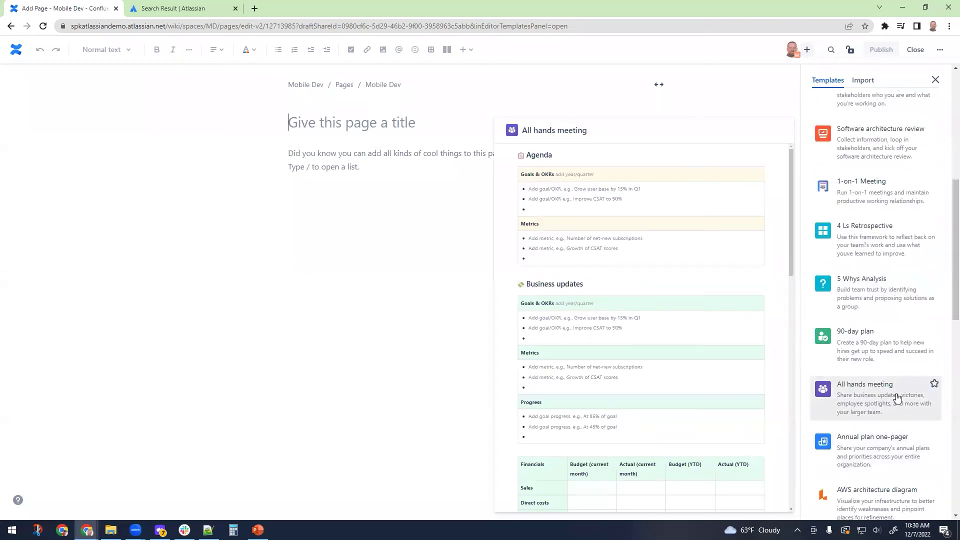
{"action": "left_click", "coordinate": [896, 397]}
{"action": "scroll", "coordinate": [521, 242], "scroll_direction": "down", "scroll_amount": 15}
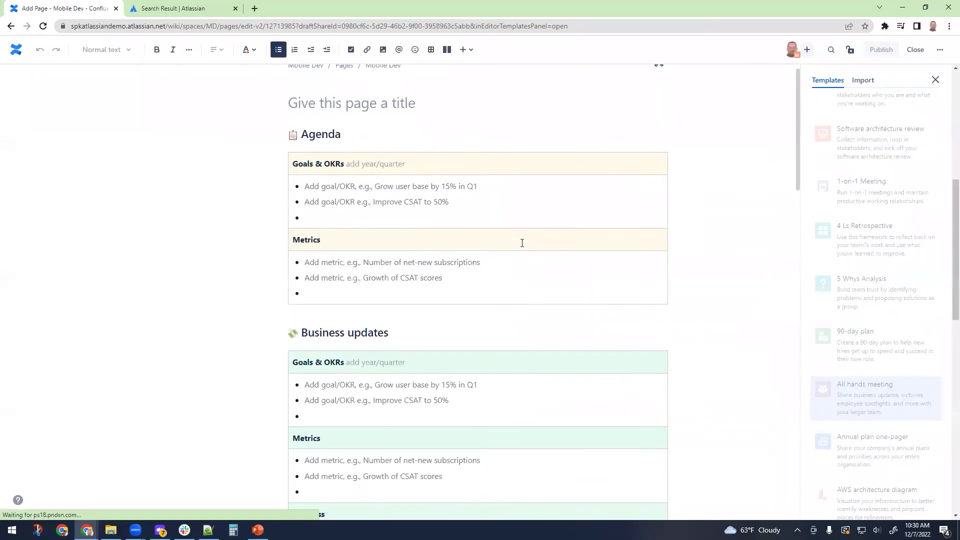
{"action": "scroll", "coordinate": [476, 298], "scroll_direction": "up", "scroll_amount": 2}
{"action": "scroll", "coordinate": [476, 298], "scroll_direction": "up", "scroll_amount": 15}
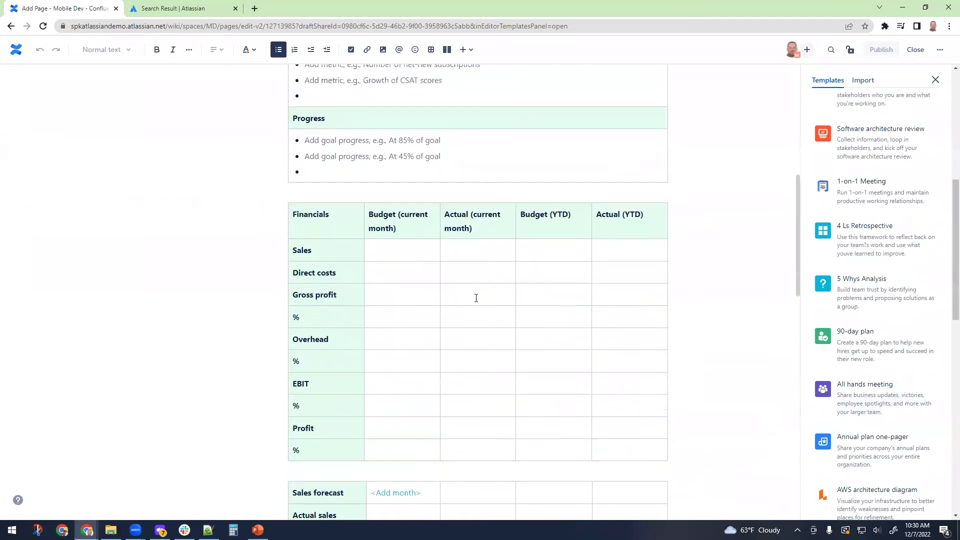
Step: Title the page '2022-12-07 Meeting Notes'
{"action": "left_click", "coordinate": [342, 122]}
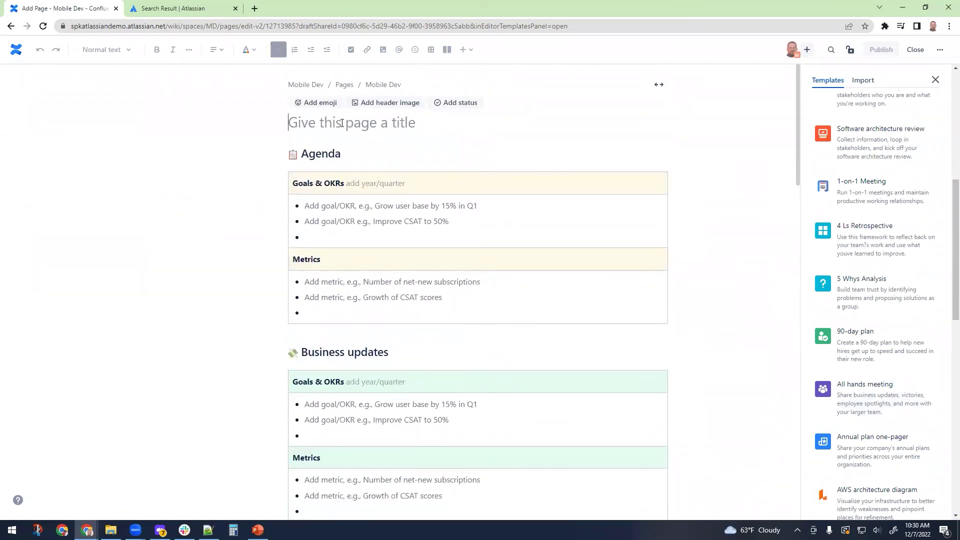
{"action": "type", "text": "2022"}
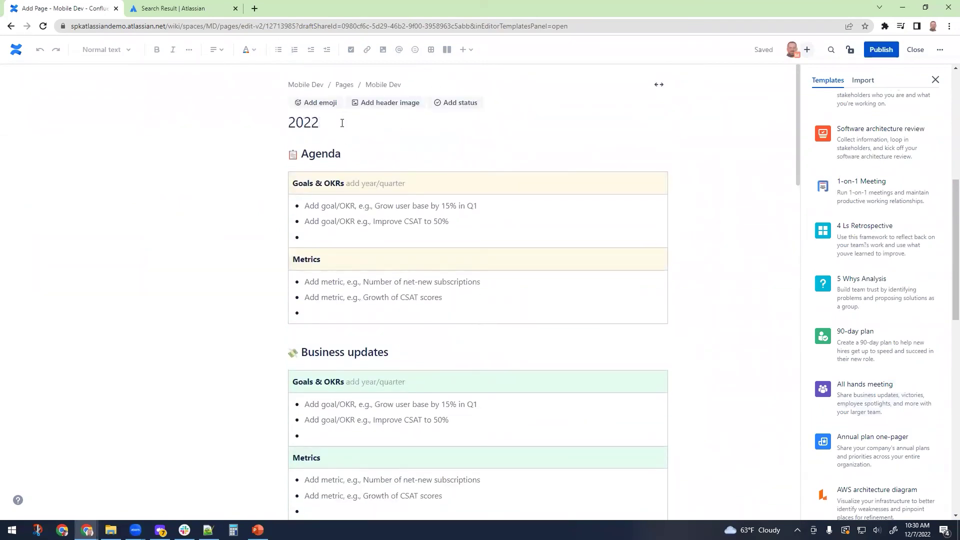
{"action": "type", "text": "-12-07 Meeting Notes"}
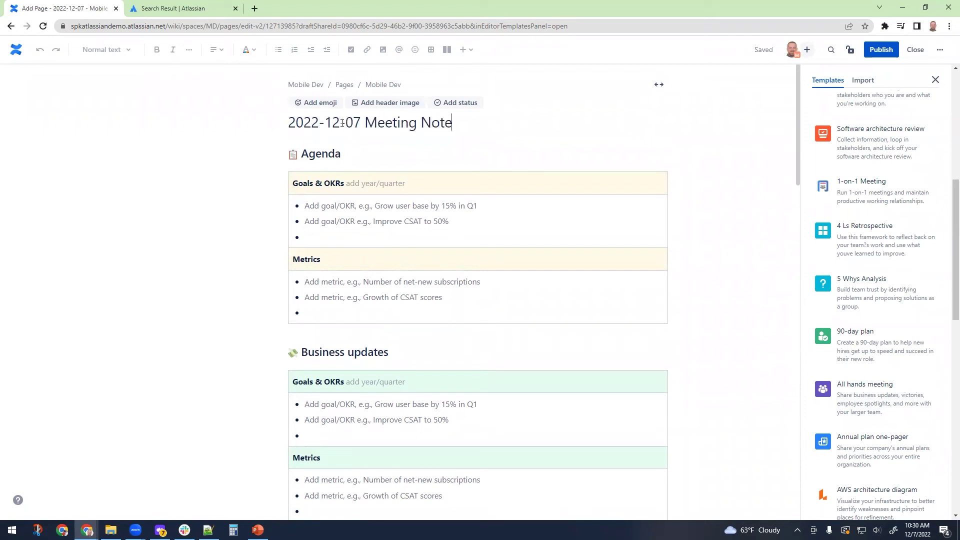
Step: Fill two Goals & OKRs bullets with test text and turn the empty last bullet into a paragraph
{"action": "left_click", "coordinate": [478, 206]}
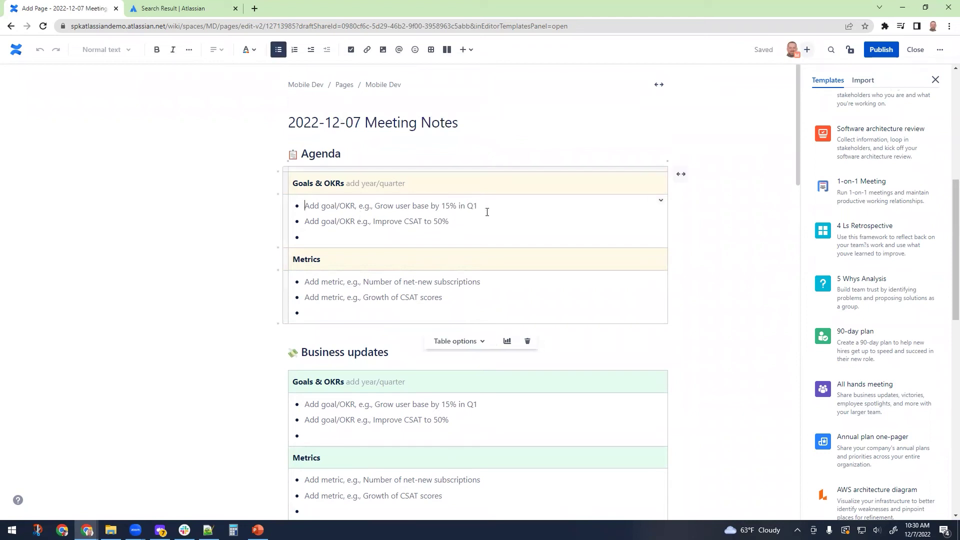
{"action": "type", "text": "asdfa"}
{"action": "left_click", "coordinate": [368, 231]}
{"action": "type", "text": "asdf"}
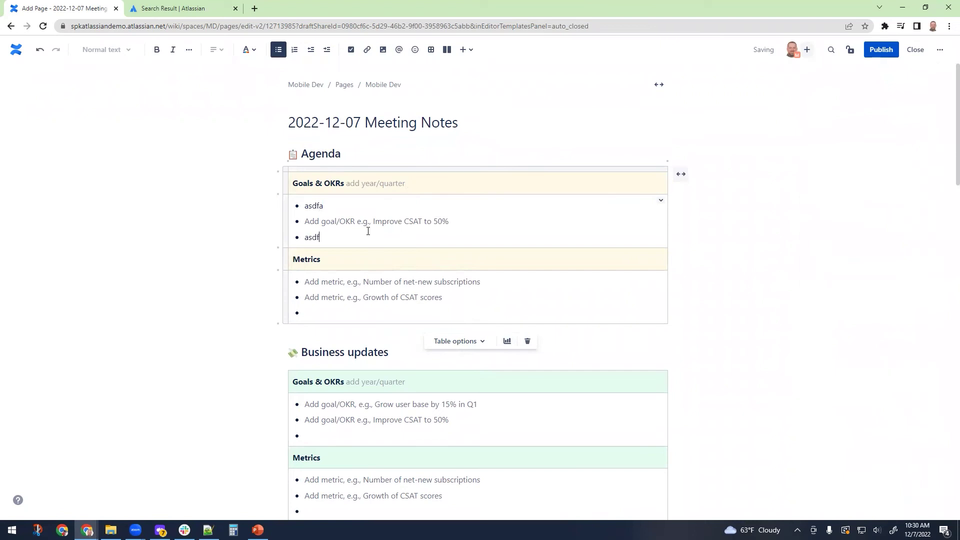
{"action": "scroll", "coordinate": [406, 285], "scroll_direction": "down", "scroll_amount": 1}
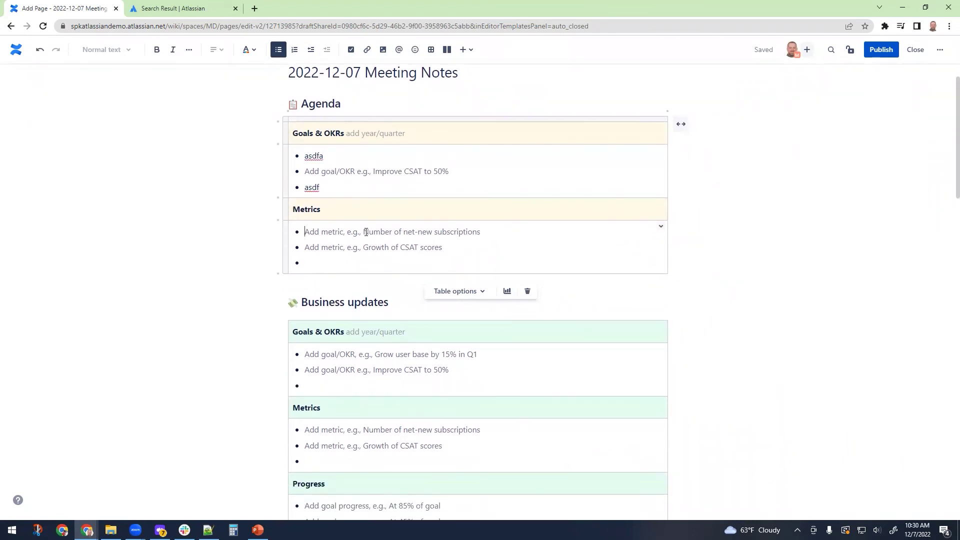
{"action": "scroll", "coordinate": [386, 216], "scroll_direction": "down", "scroll_amount": 7}
{"action": "scroll", "coordinate": [407, 259], "scroll_direction": "up", "scroll_amount": 8}
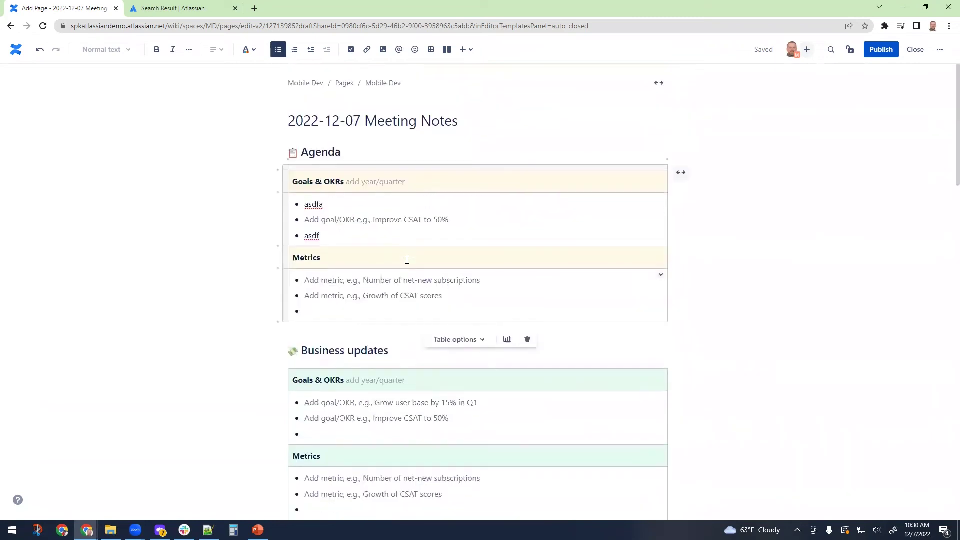
{"action": "left_click", "coordinate": [379, 283]}
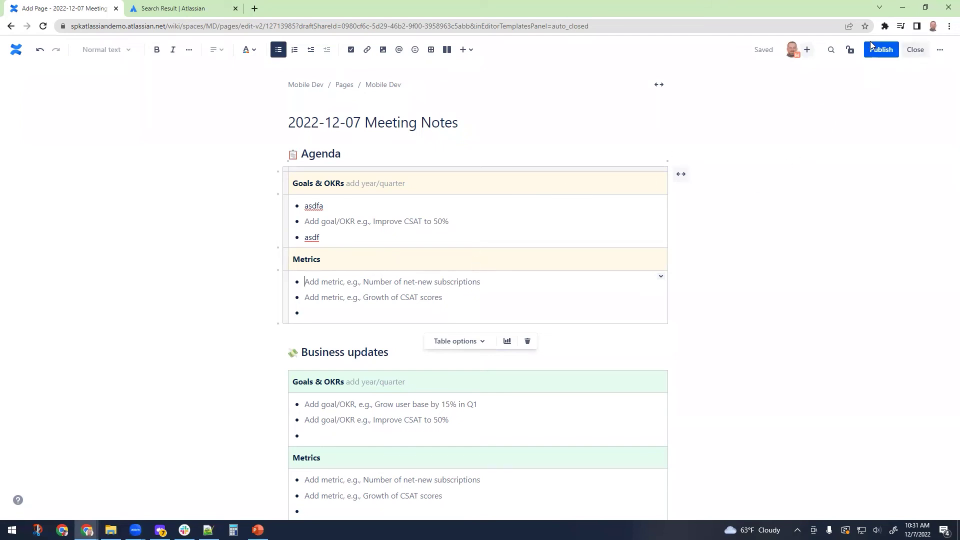
{"action": "scroll", "coordinate": [416, 268], "scroll_direction": "down", "scroll_amount": 1}
{"action": "scroll", "coordinate": [416, 268], "scroll_direction": "down", "scroll_amount": 20}
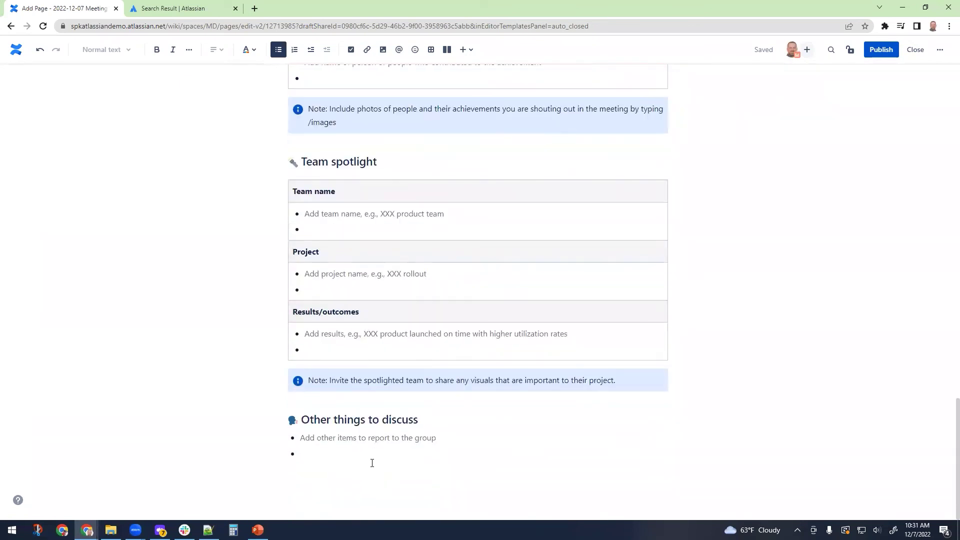
{"action": "key", "text": "Return"}
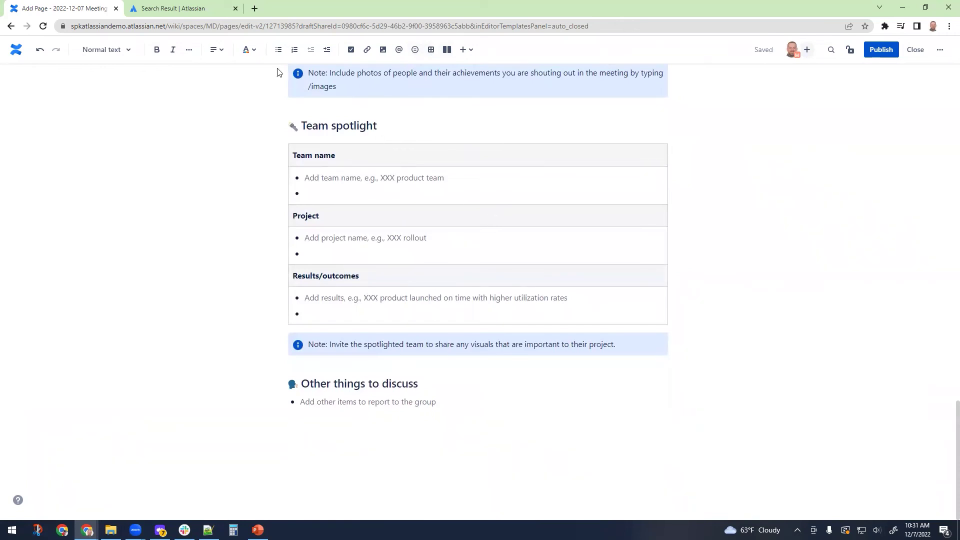
{"action": "left_click", "coordinate": [246, 50]}
{"action": "left_click", "coordinate": [245, 49]}
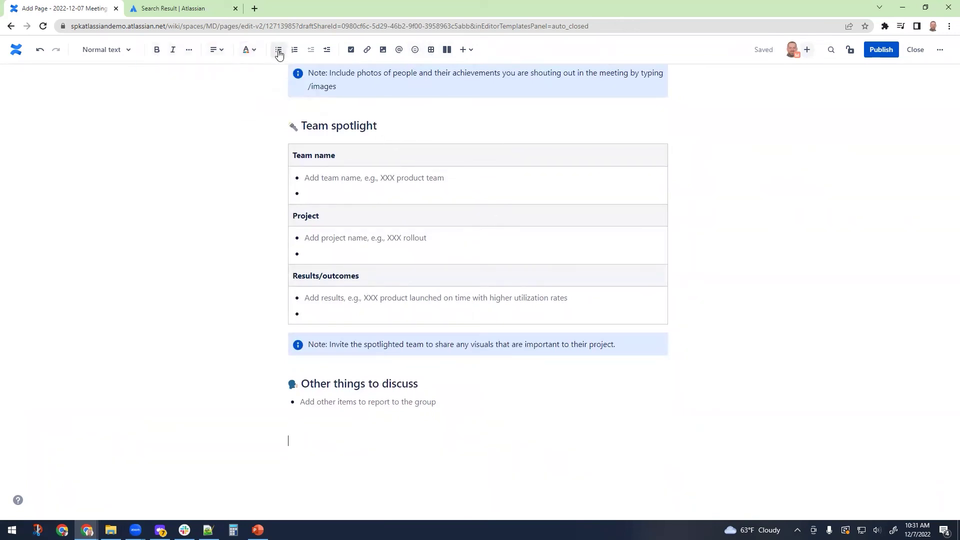
{"action": "left_click", "coordinate": [279, 52]}
{"action": "left_click", "coordinate": [279, 51]}
{"action": "left_click", "coordinate": [469, 52]}
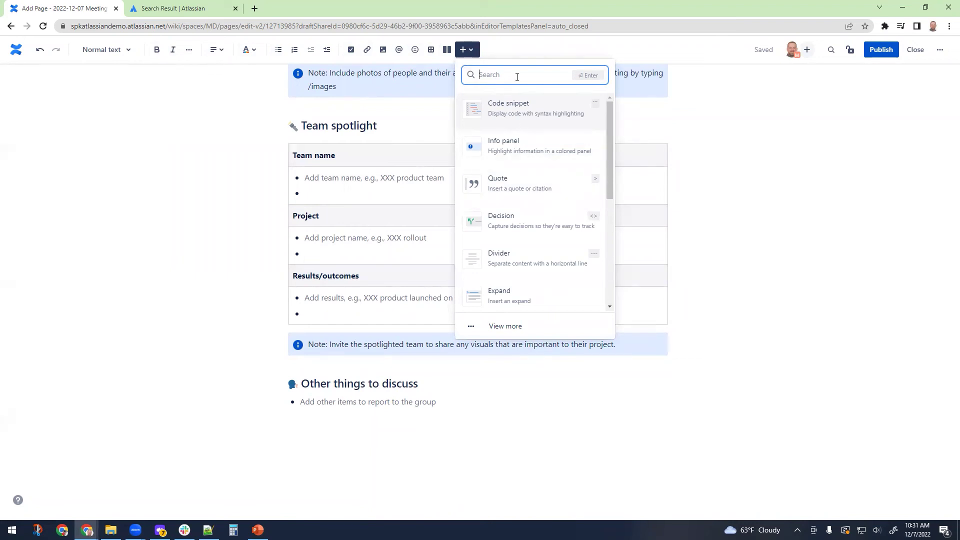
{"action": "left_click", "coordinate": [517, 149]}
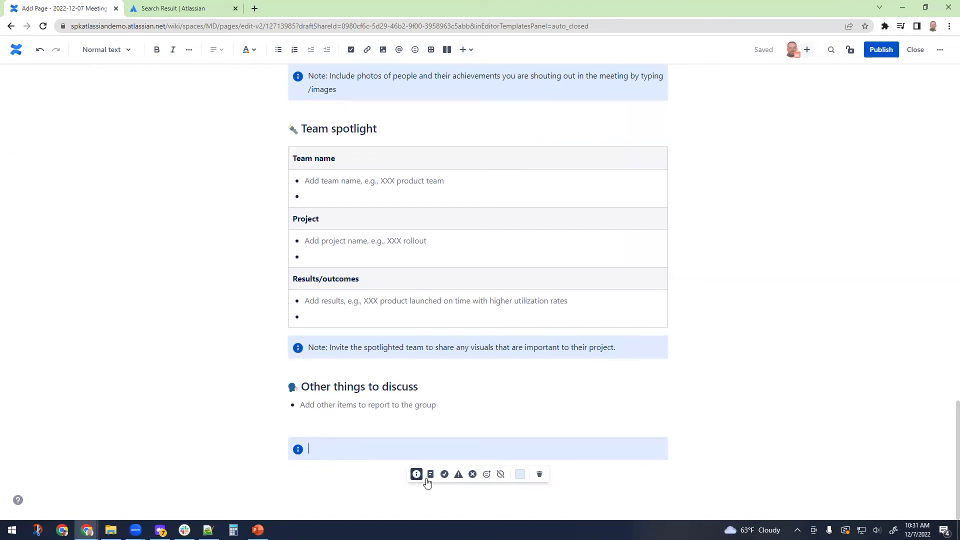
{"action": "left_click", "coordinate": [444, 474]}
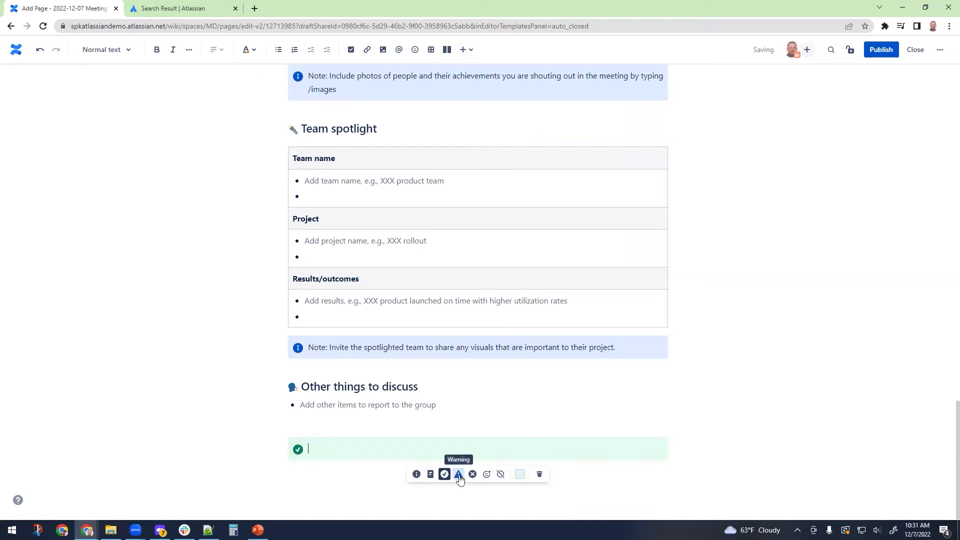
{"action": "left_click", "coordinate": [458, 475]}
{"action": "left_click", "coordinate": [471, 476]}
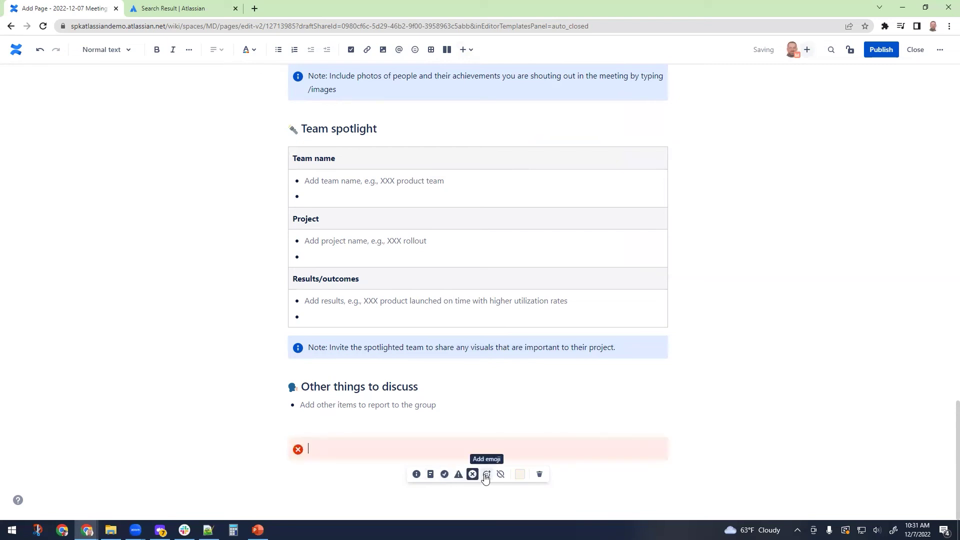
{"action": "left_click", "coordinate": [431, 475]}
{"action": "left_click", "coordinate": [416, 475]}
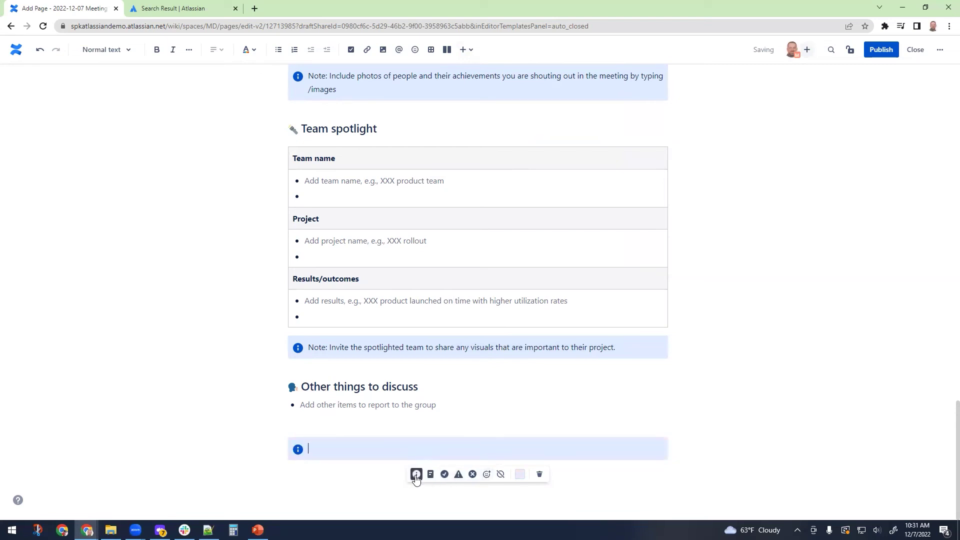
{"action": "left_click", "coordinate": [520, 474]}
{"action": "left_click", "coordinate": [521, 474]}
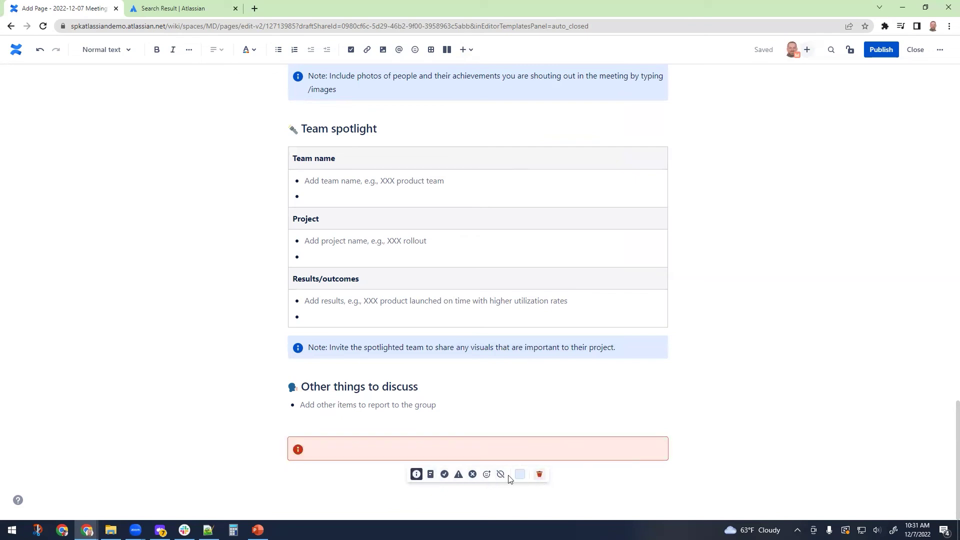
{"action": "left_click", "coordinate": [539, 474]}
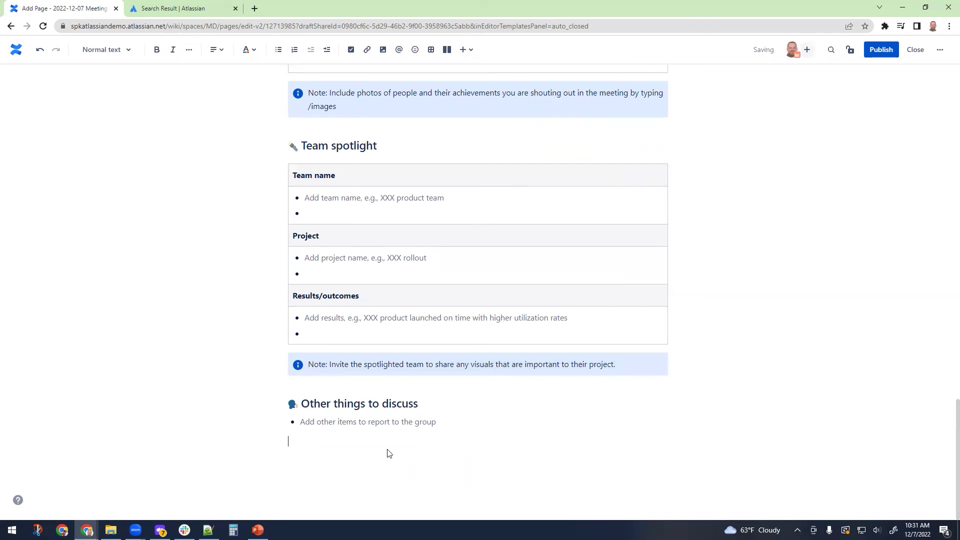
Step: Insert an expand section at the end of the page from the insert elements list
{"action": "left_click", "coordinate": [464, 49]}
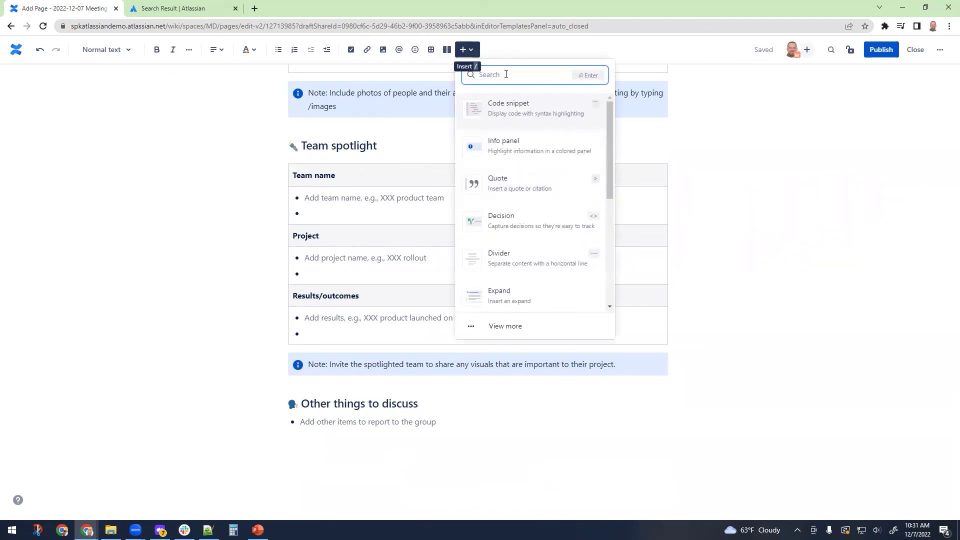
{"action": "type", "text": "spotli"}
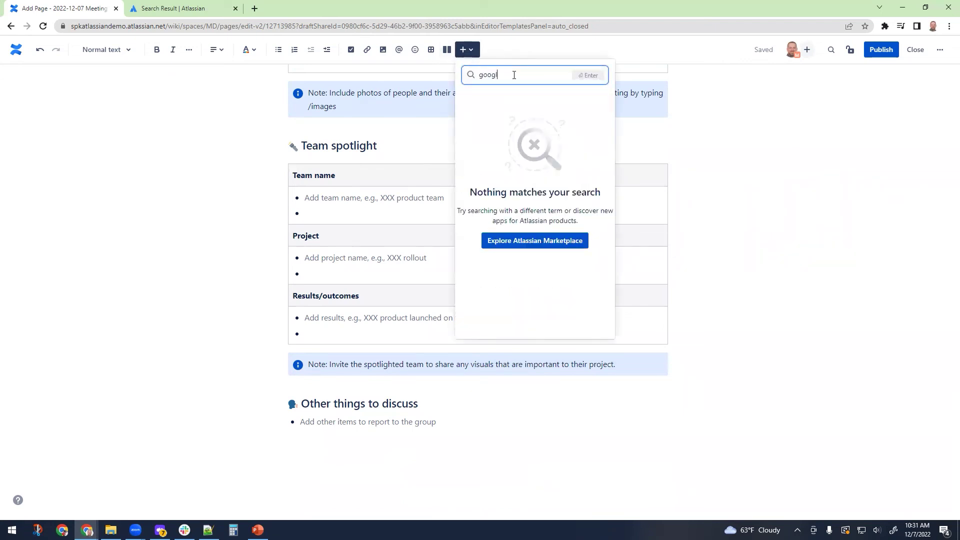
{"action": "key", "text": "BackSpace"}
{"action": "key", "text": "BackSpace"}
{"action": "key", "text": "BackSpace"}
{"action": "key", "text": "BackSpace"}
{"action": "key", "text": "BackSpace"}
{"action": "key", "text": "BackSpace"}
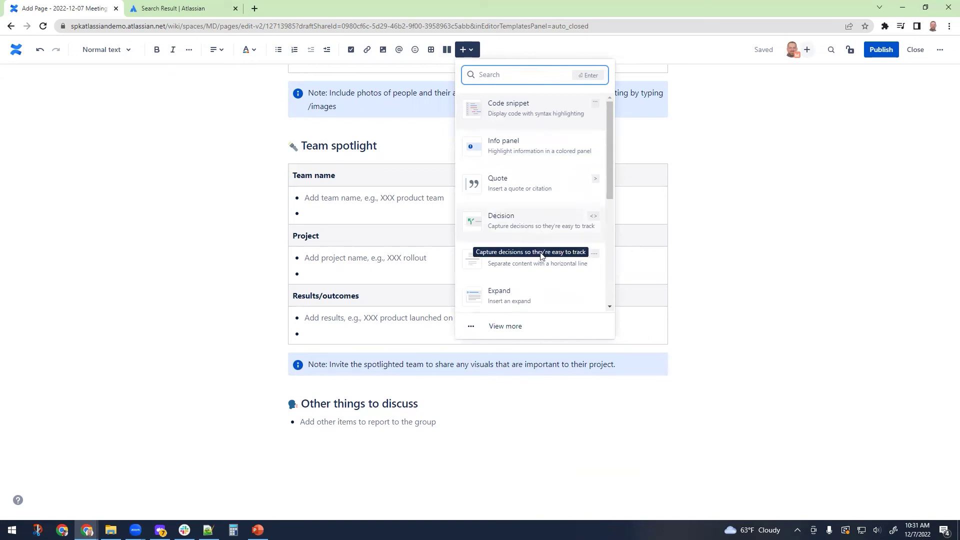
{"action": "scroll", "coordinate": [519, 285], "scroll_direction": "down", "scroll_amount": 1}
{"action": "scroll", "coordinate": [519, 285], "scroll_direction": "down", "scroll_amount": 2}
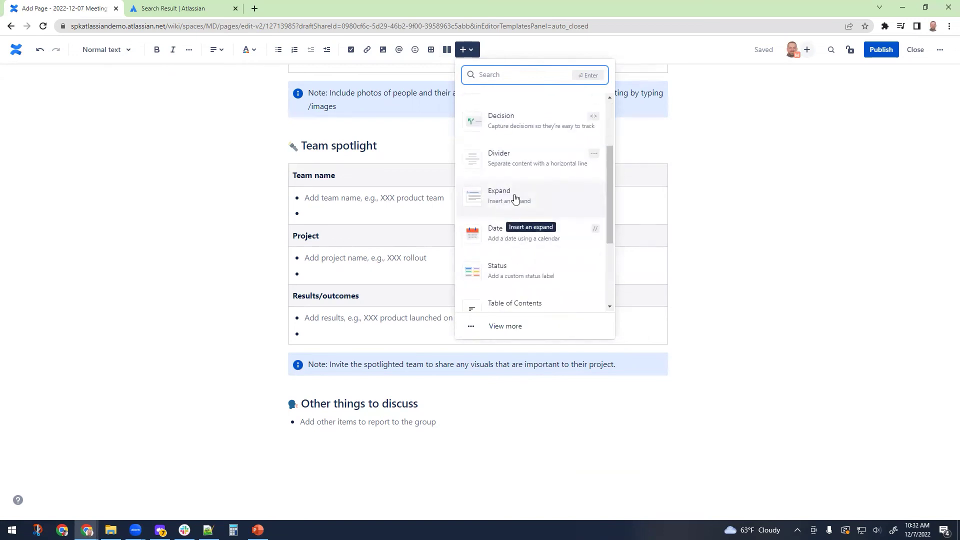
{"action": "left_click", "coordinate": [540, 205]}
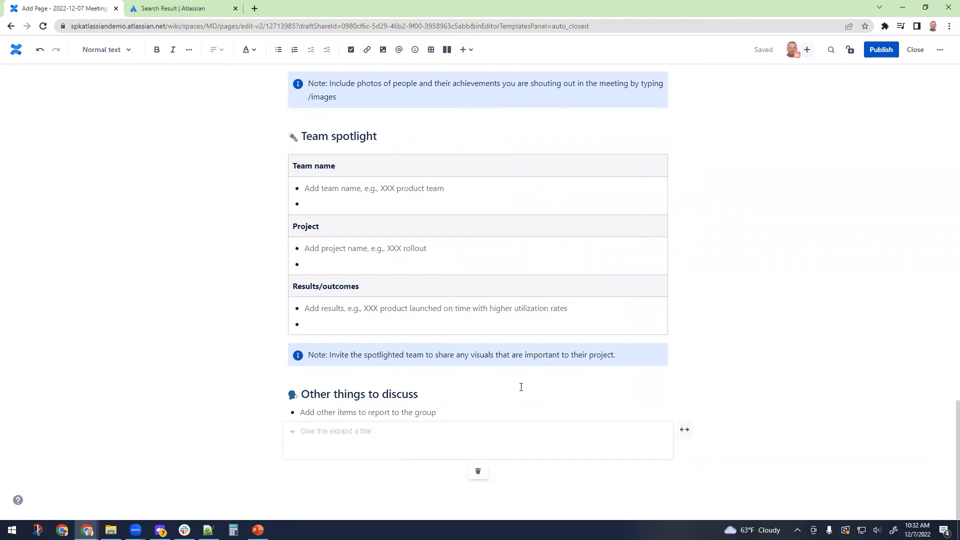
Step: Fill the expand with 'Have larger test here.', title it 'Tit', and publish the page
{"action": "type", "text": "Have larger test here."}
{"action": "key", "text": "Up"}
{"action": "type", "text": "Tit"}
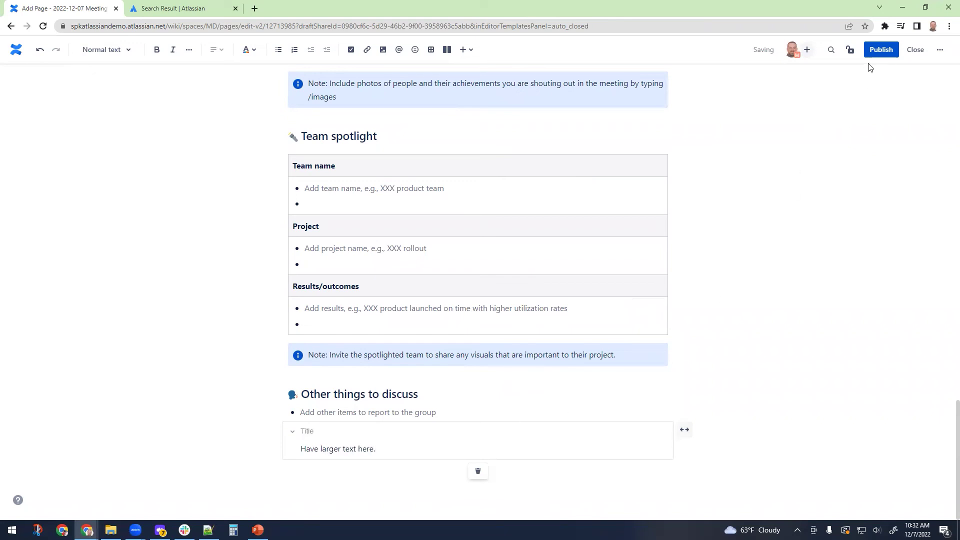
{"action": "left_click", "coordinate": [877, 52]}
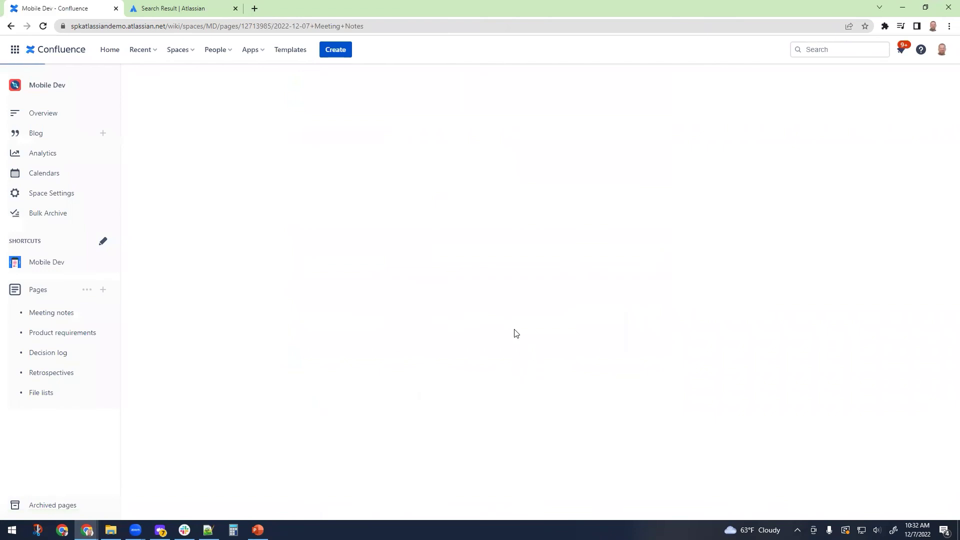
{"action": "scroll", "coordinate": [526, 320], "scroll_direction": "down", "scroll_amount": 20}
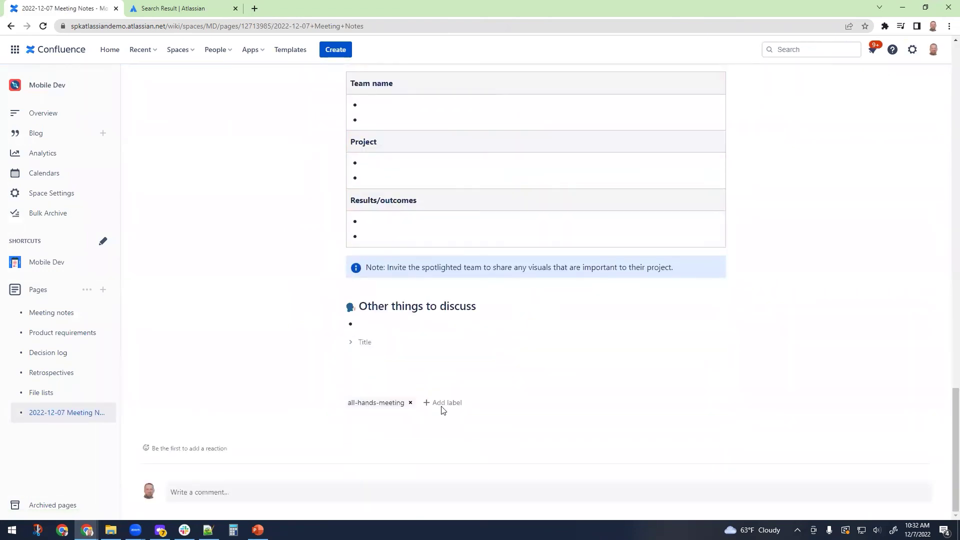
{"action": "left_click", "coordinate": [352, 344]}
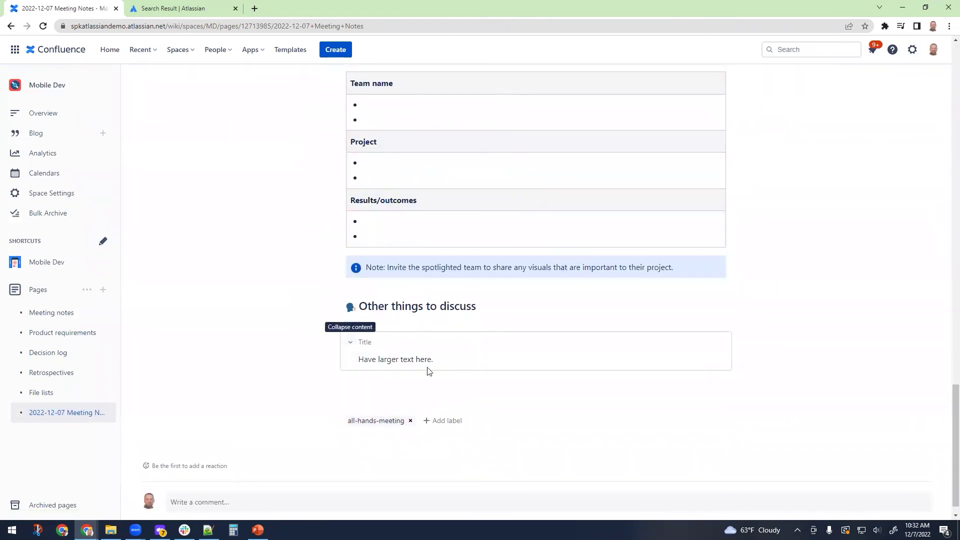
{"action": "left_click", "coordinate": [352, 345]}
{"action": "left_click", "coordinate": [351, 345]}
{"action": "left_click", "coordinate": [352, 345]}
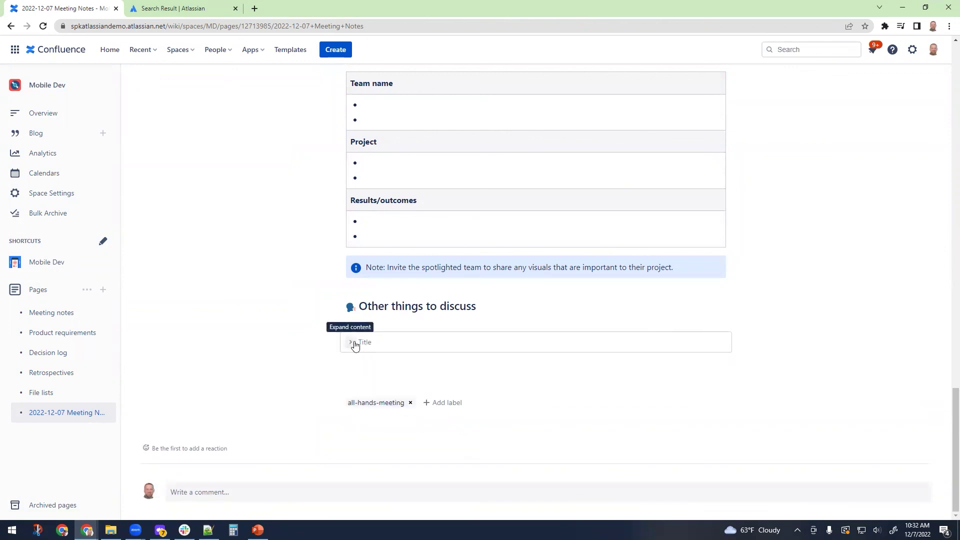
{"action": "left_click", "coordinate": [352, 345]}
{"action": "scroll", "coordinate": [488, 285], "scroll_direction": "up", "scroll_amount": 15}
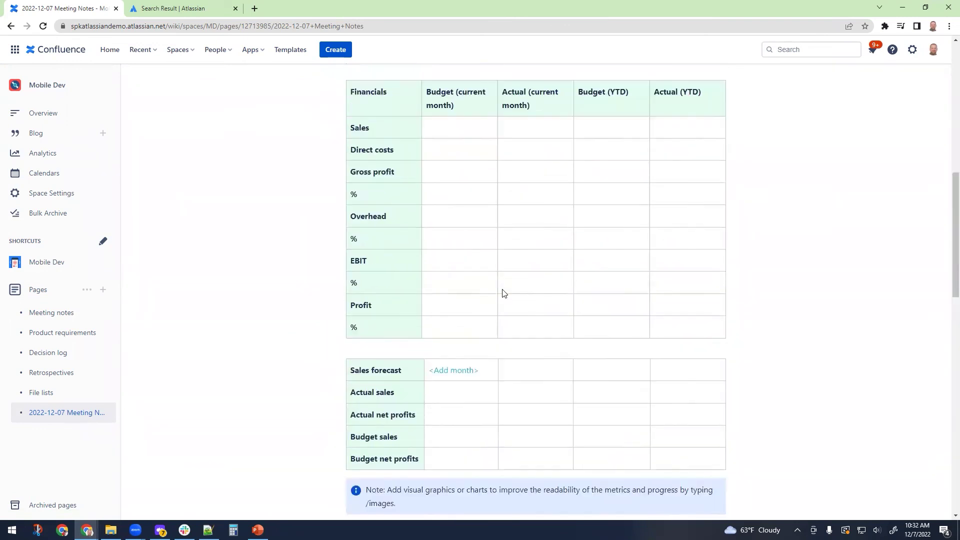
{"action": "scroll", "coordinate": [502, 294], "scroll_direction": "up", "scroll_amount": 10}
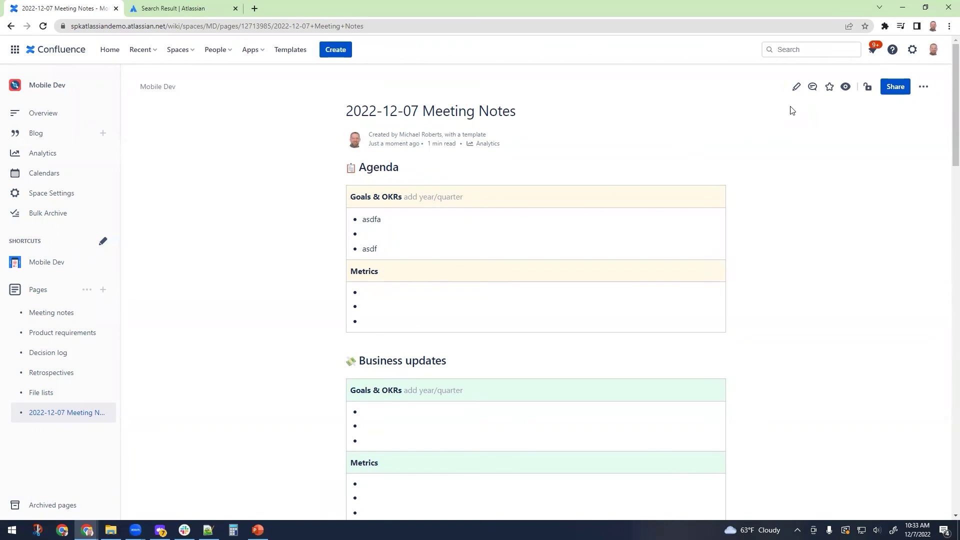
Step: Reopen the meeting notes page in the editor and browse the Ctrl+/ keyboard shortcuts help before closing it
{"action": "left_click", "coordinate": [796, 86]}
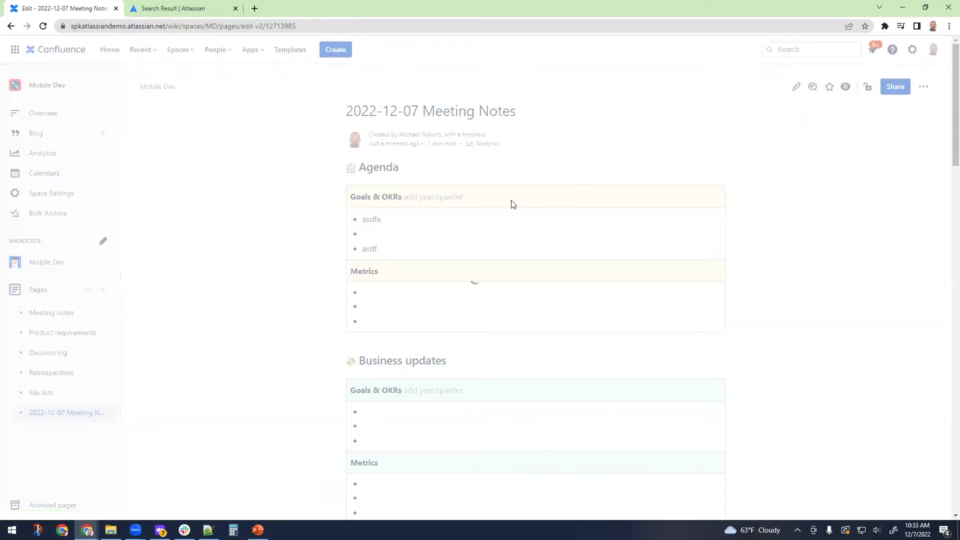
{"action": "key", "text": "ctrl+/"}
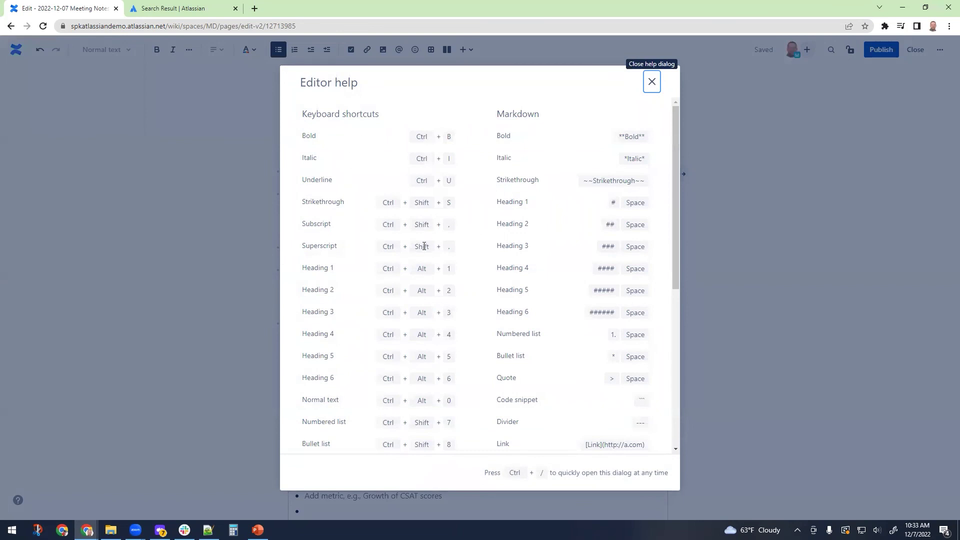
{"action": "scroll", "coordinate": [454, 236], "scroll_direction": "down", "scroll_amount": 3}
{"action": "scroll", "coordinate": [455, 235], "scroll_direction": "up", "scroll_amount": 3}
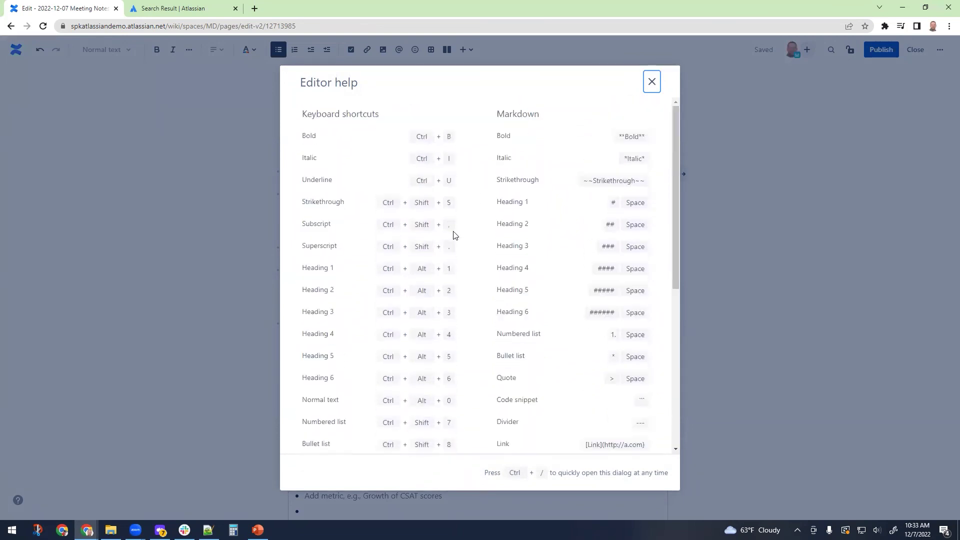
{"action": "scroll", "coordinate": [406, 256], "scroll_direction": "down", "scroll_amount": 2}
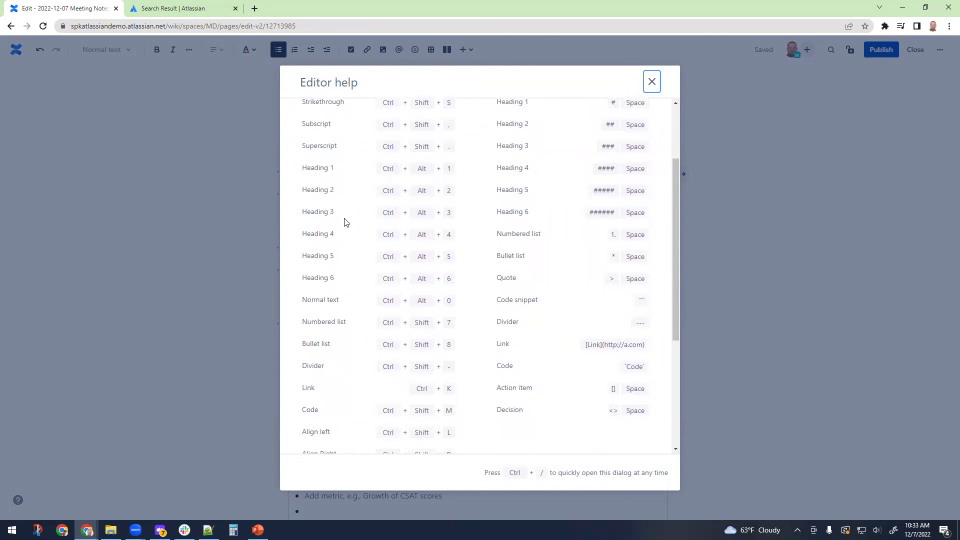
{"action": "scroll", "coordinate": [339, 274], "scroll_direction": "down", "scroll_amount": 2}
{"action": "scroll", "coordinate": [342, 276], "scroll_direction": "down", "scroll_amount": 1}
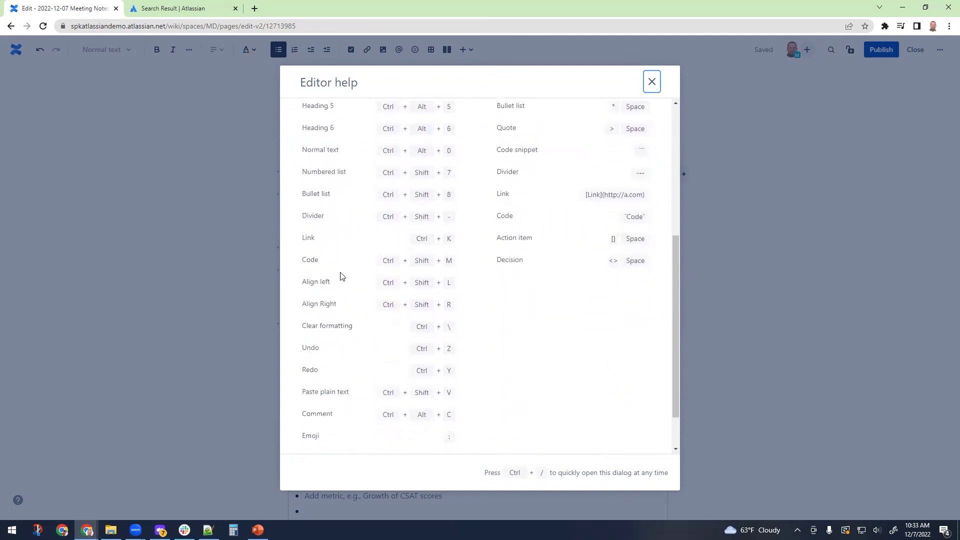
{"action": "scroll", "coordinate": [309, 197], "scroll_direction": "up", "scroll_amount": 2}
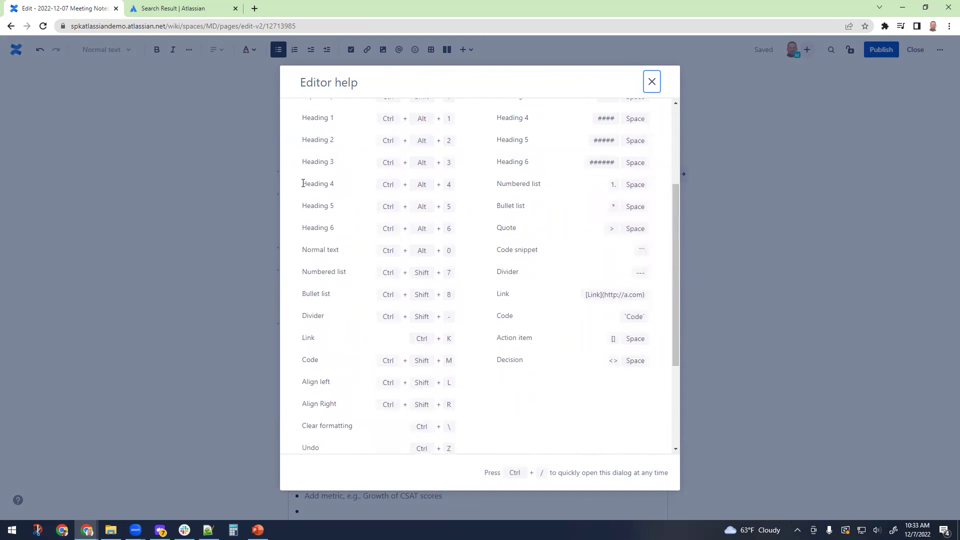
{"action": "scroll", "coordinate": [306, 181], "scroll_direction": "up", "scroll_amount": 1}
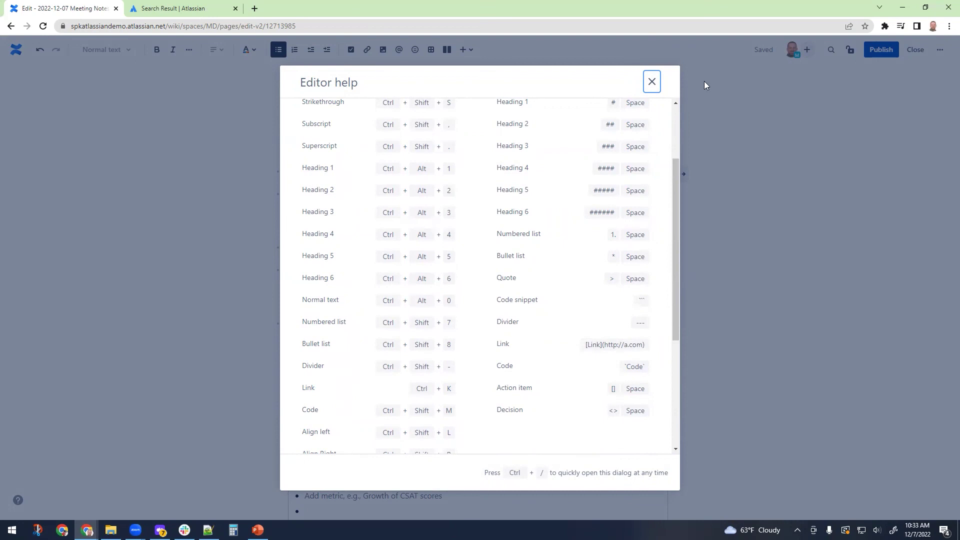
{"action": "left_click", "coordinate": [652, 81]}
Step: Type 'This is what we need to do next meeting:' on a new line below the expand
{"action": "scroll", "coordinate": [417, 289], "scroll_direction": "down", "scroll_amount": 10}
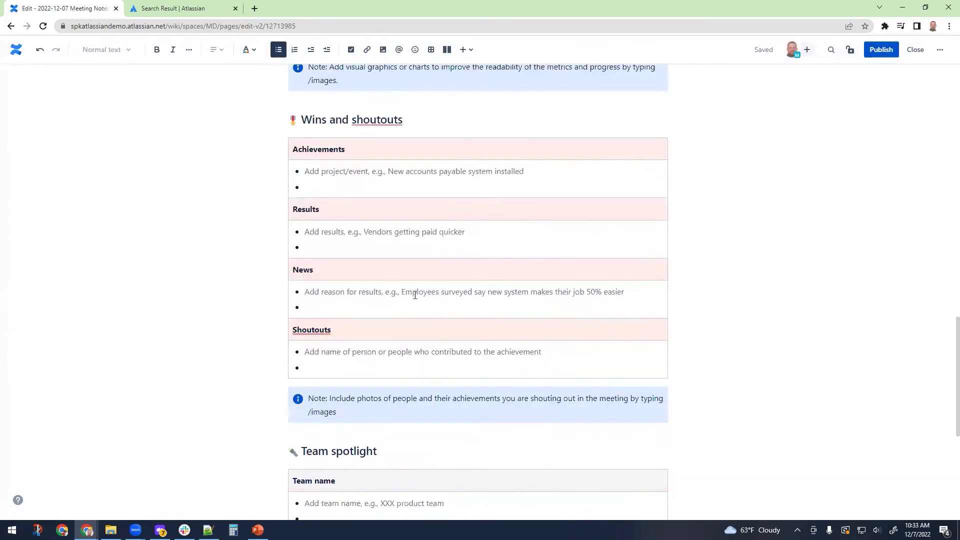
{"action": "scroll", "coordinate": [415, 295], "scroll_direction": "down", "scroll_amount": 6}
{"action": "left_click", "coordinate": [398, 455]}
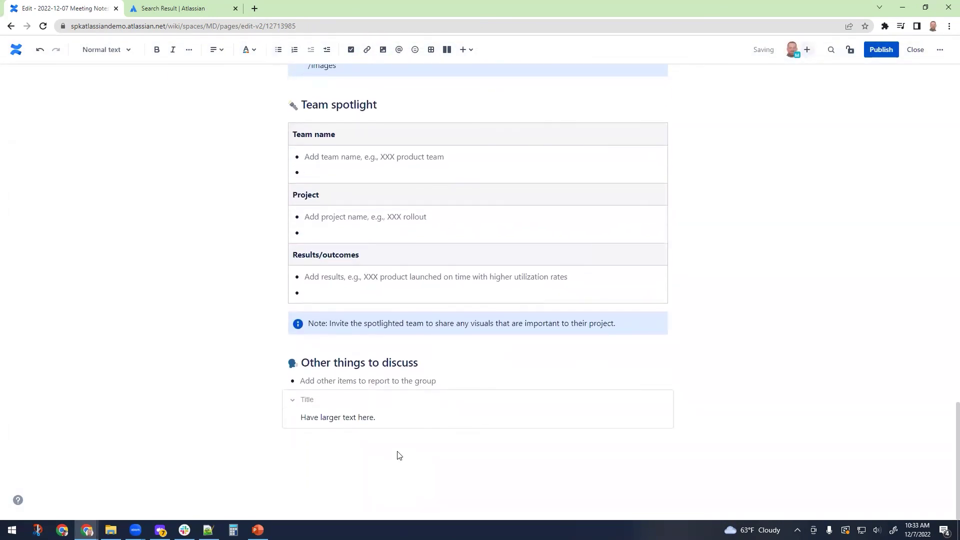
{"action": "type", "text": "This is what we need to do next meeting:"}
Step: Format that line as Heading 3 after trying other heading levels
{"action": "key", "text": "shift+Home"}
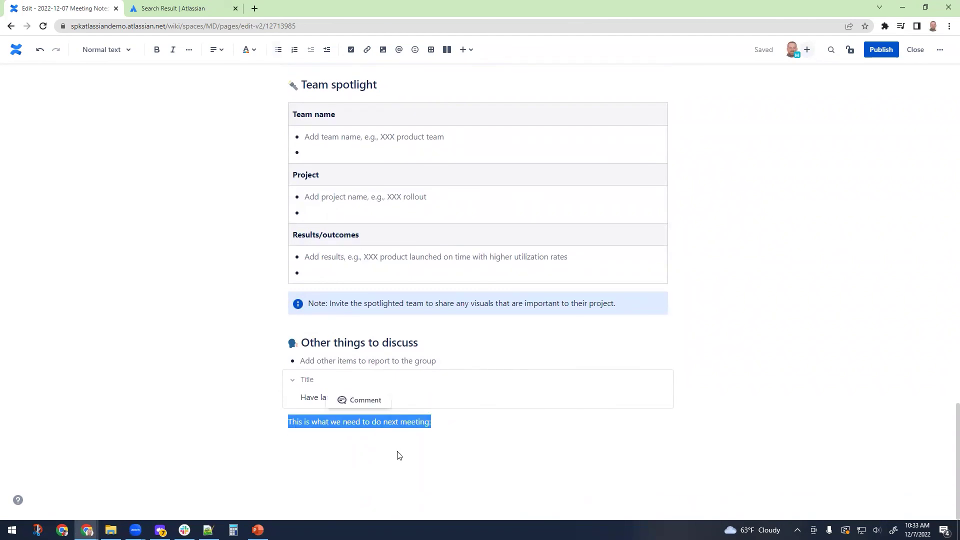
{"action": "key", "text": "ctrl+alt+3"}
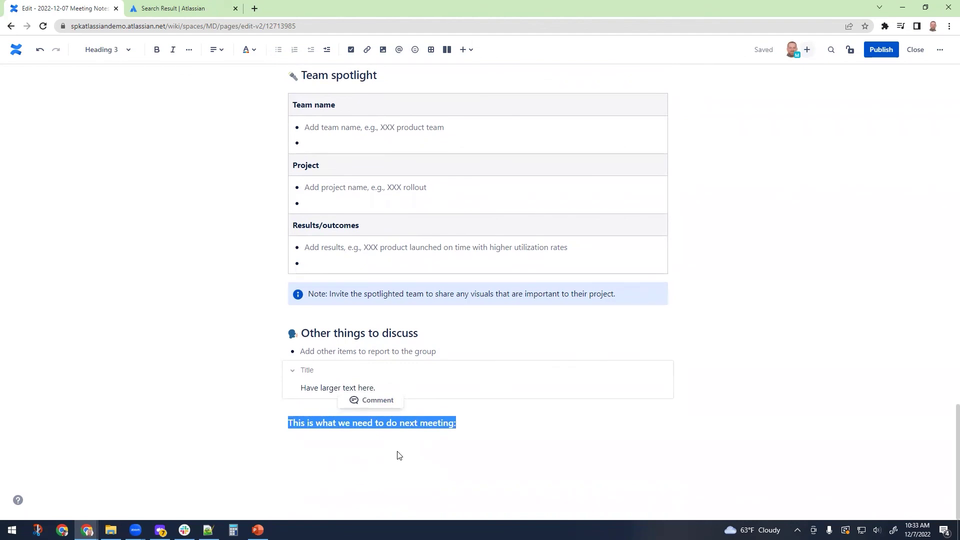
{"action": "key", "text": "ctrl+alt+2"}
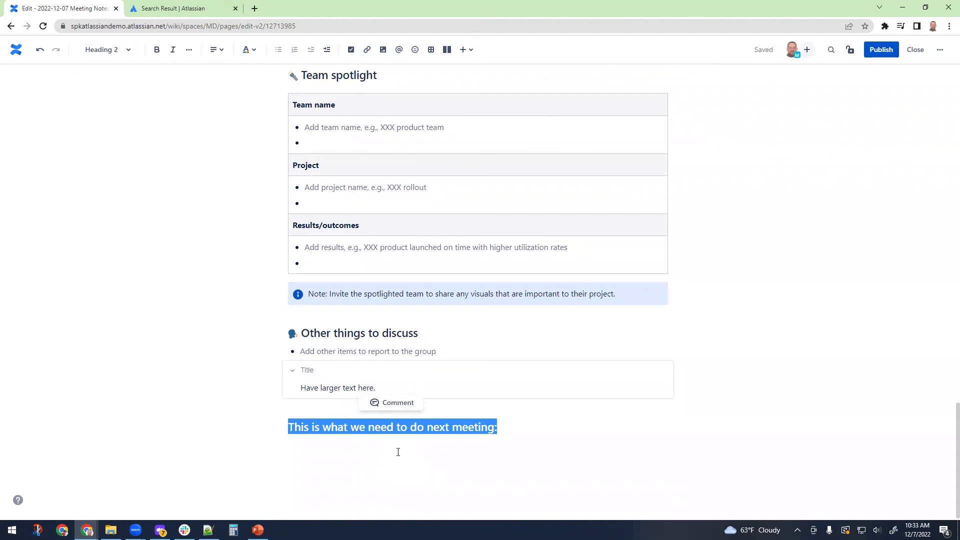
{"action": "key", "text": "ctrl+alt+1"}
{"action": "key", "text": "ctrl+alt+2"}
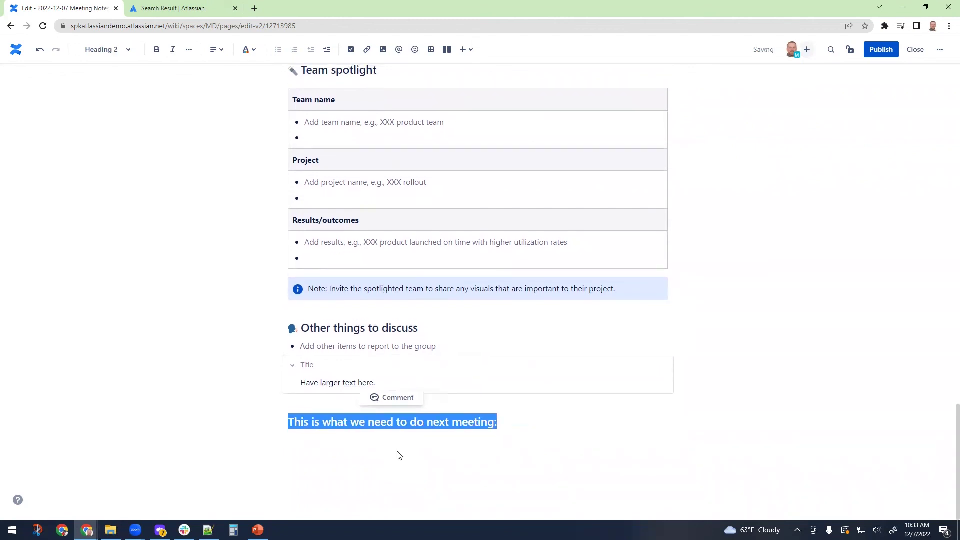
{"action": "key", "text": "ctrl+alt+3"}
{"action": "key", "text": "ctrl+alt+4"}
{"action": "key", "text": "ctrl+alt+3"}
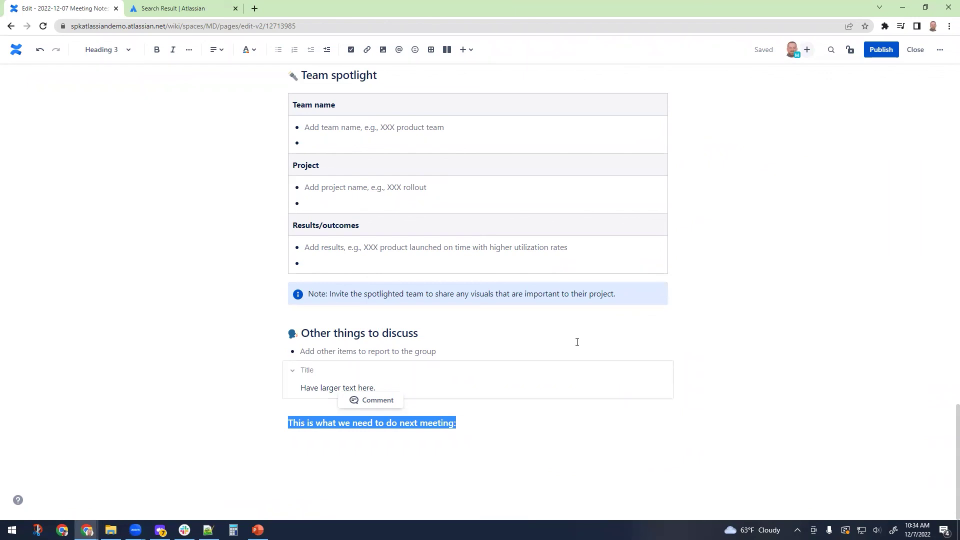
{"action": "scroll", "coordinate": [577, 341], "scroll_direction": "up", "scroll_amount": 20}
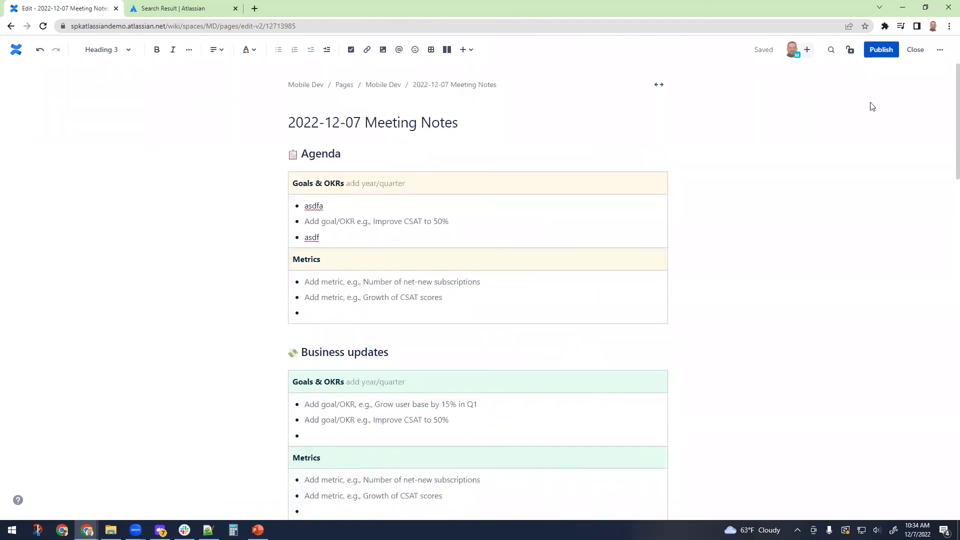
Step: Publish the updated 2022-12-07 Meeting Notes page
{"action": "left_click", "coordinate": [881, 49]}
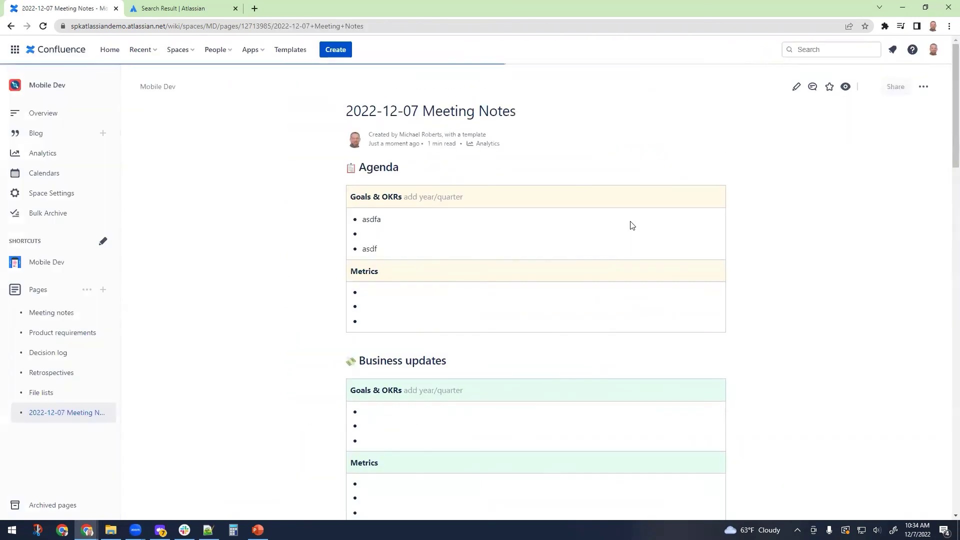